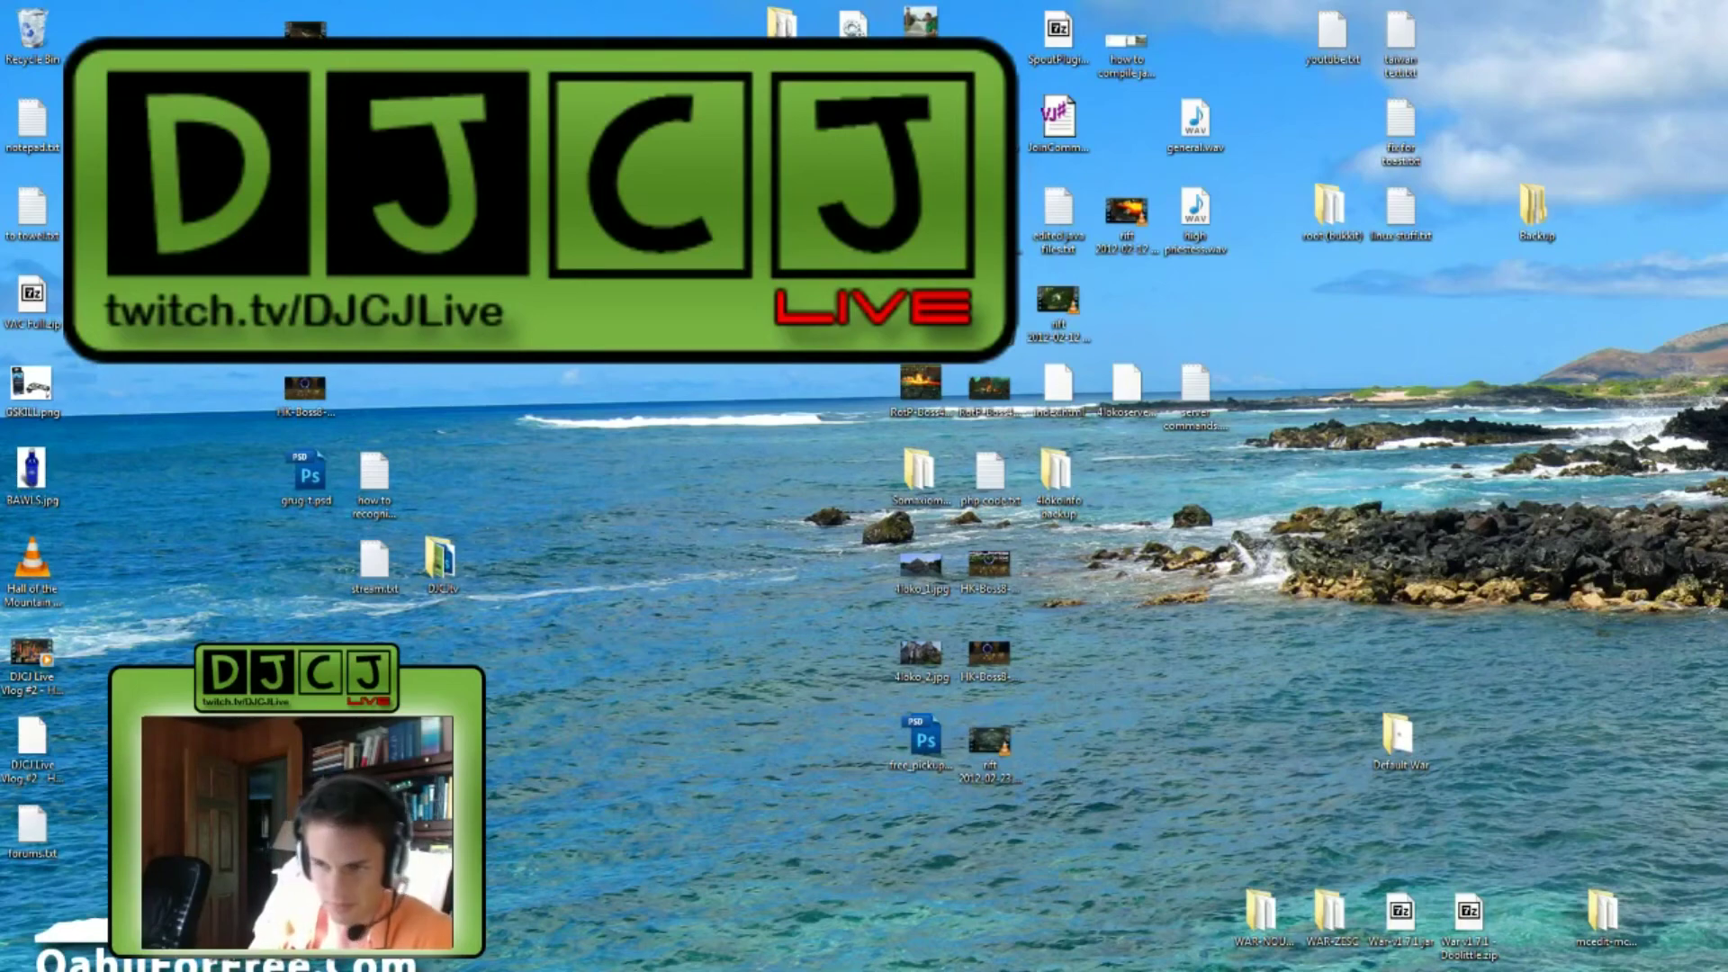
Drag the XSplit Broadcaster window onto the desktop, showing Scene 2 and its sources.
left_click_drag(1727, 341, 1411, 425)
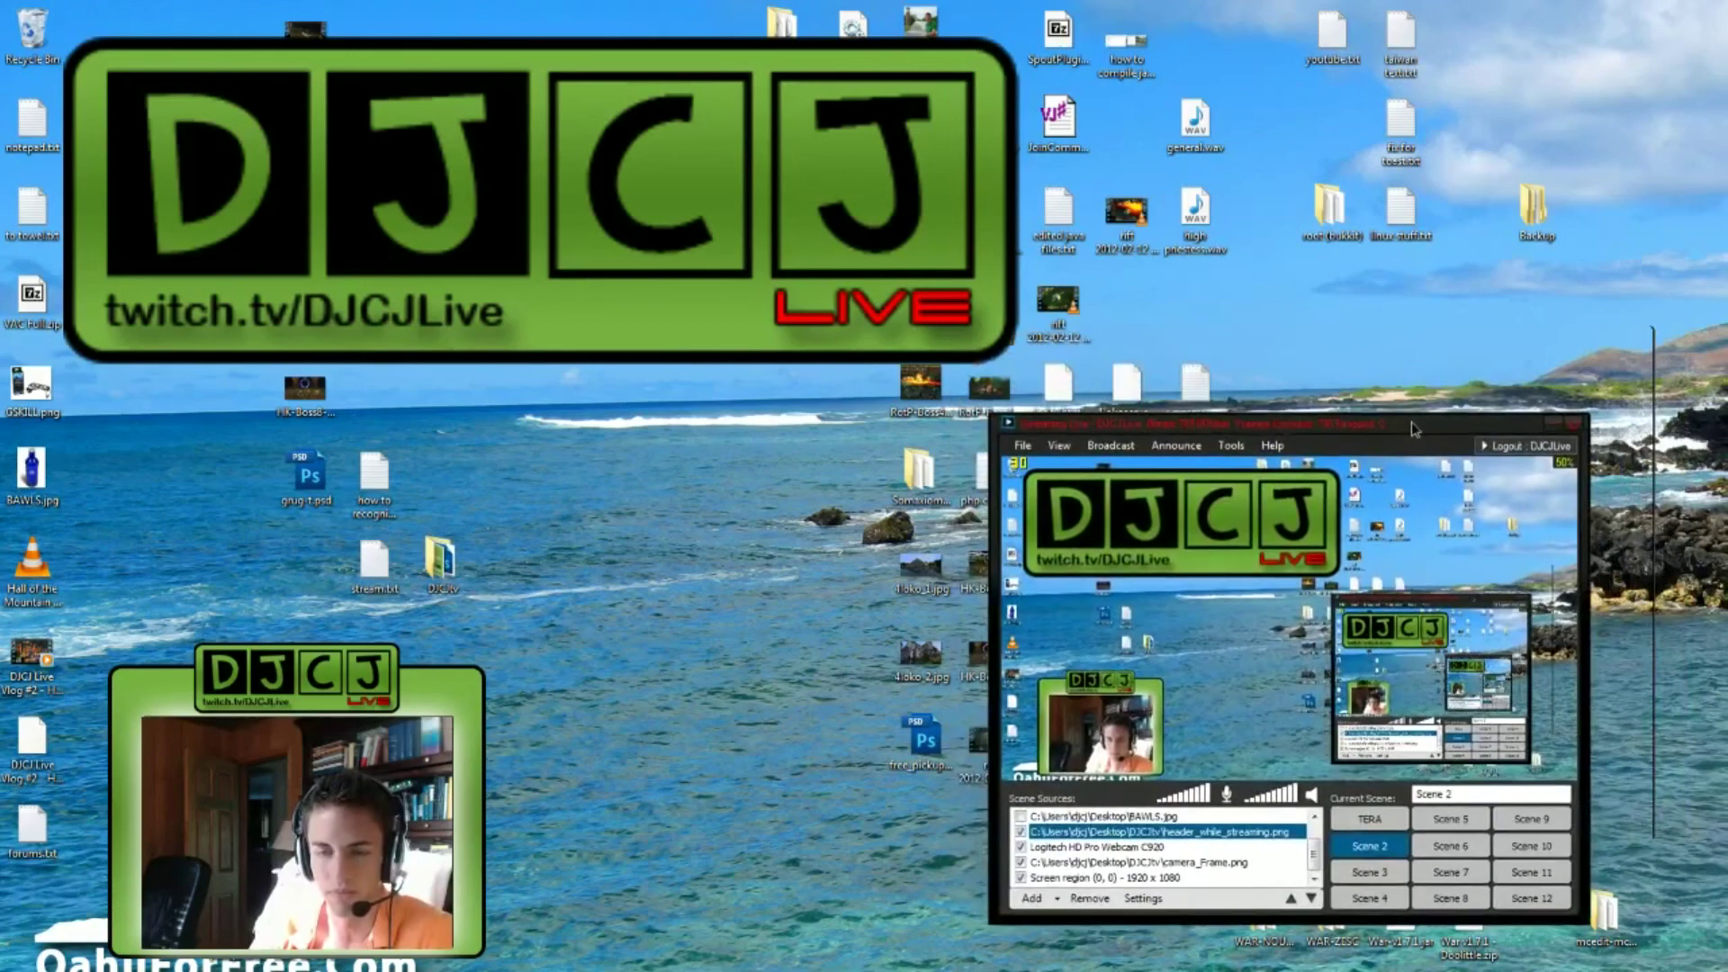
Add a full-desktop 1920 x 1080 screen region source to Scene 2, then minimize XSplit.
left_click(1033, 899)
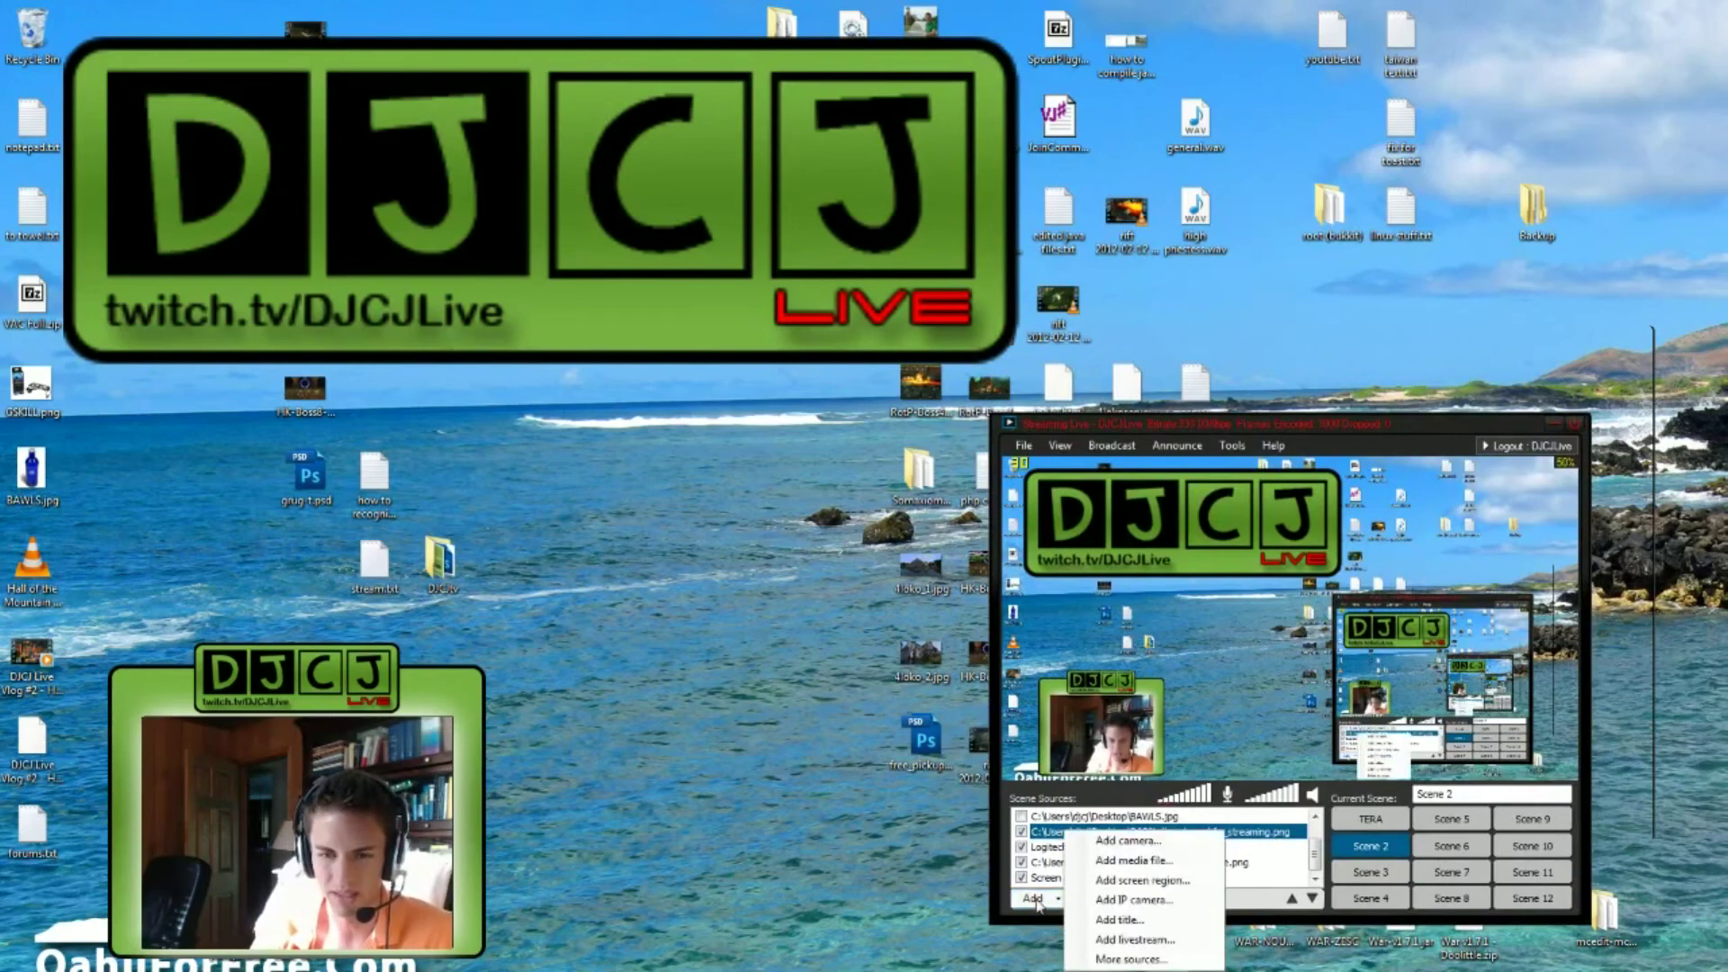
left_click(1143, 886)
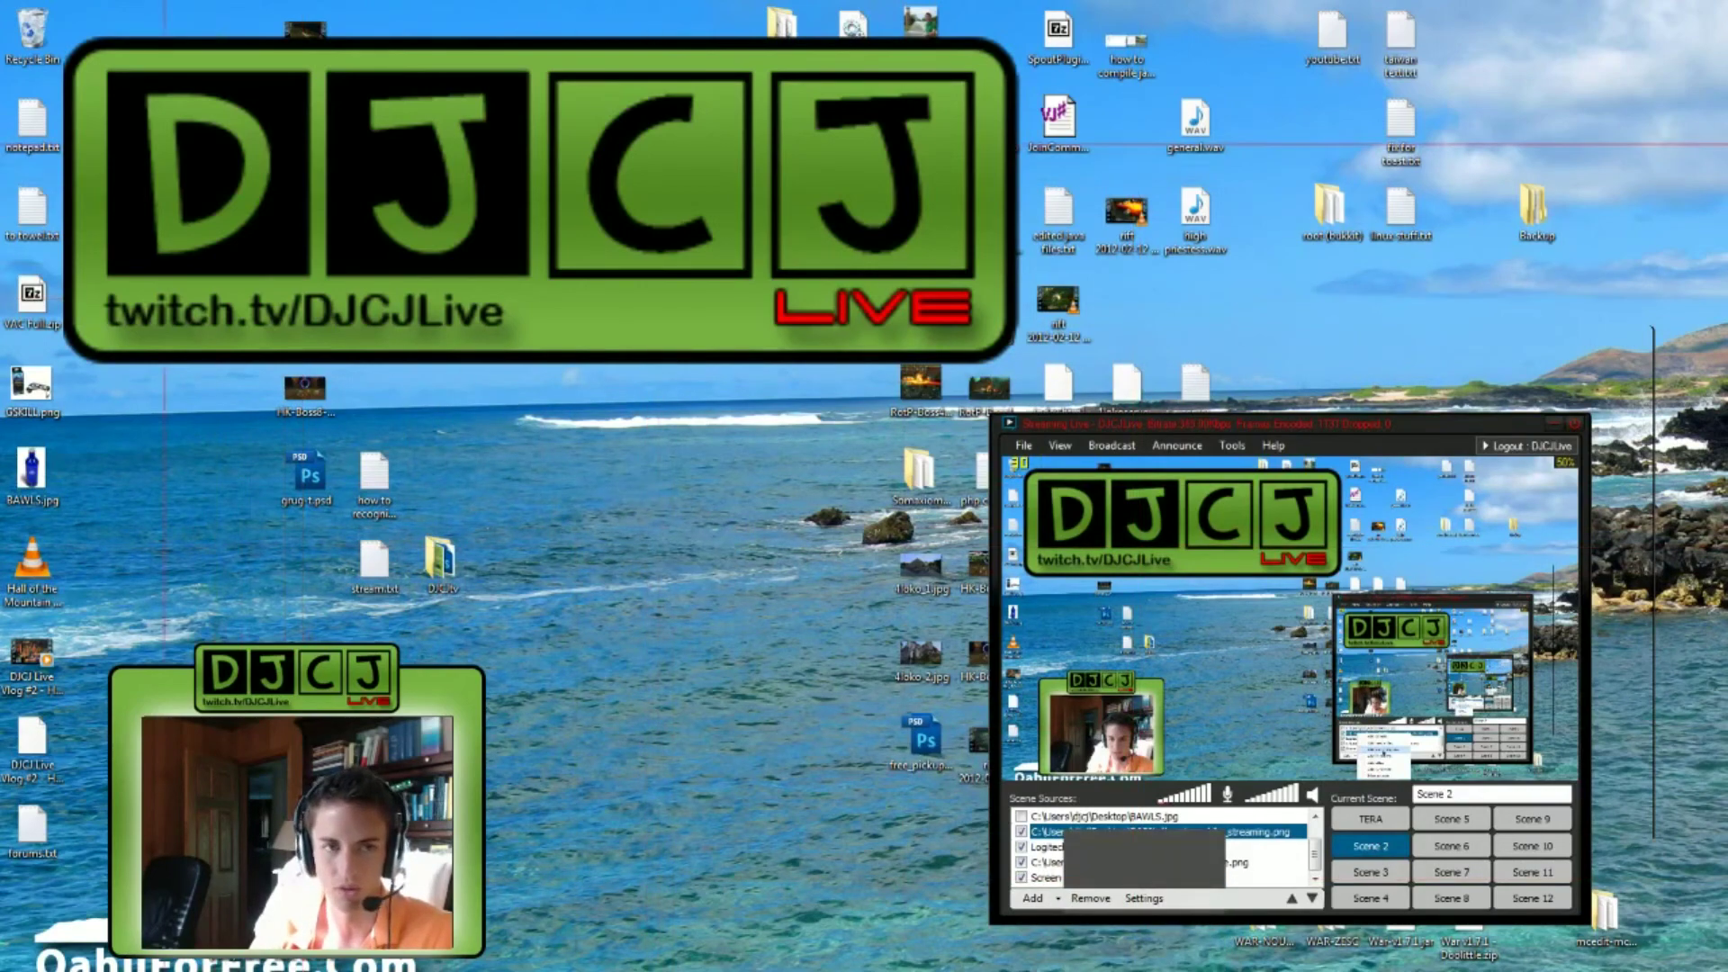
left_click(164, 144)
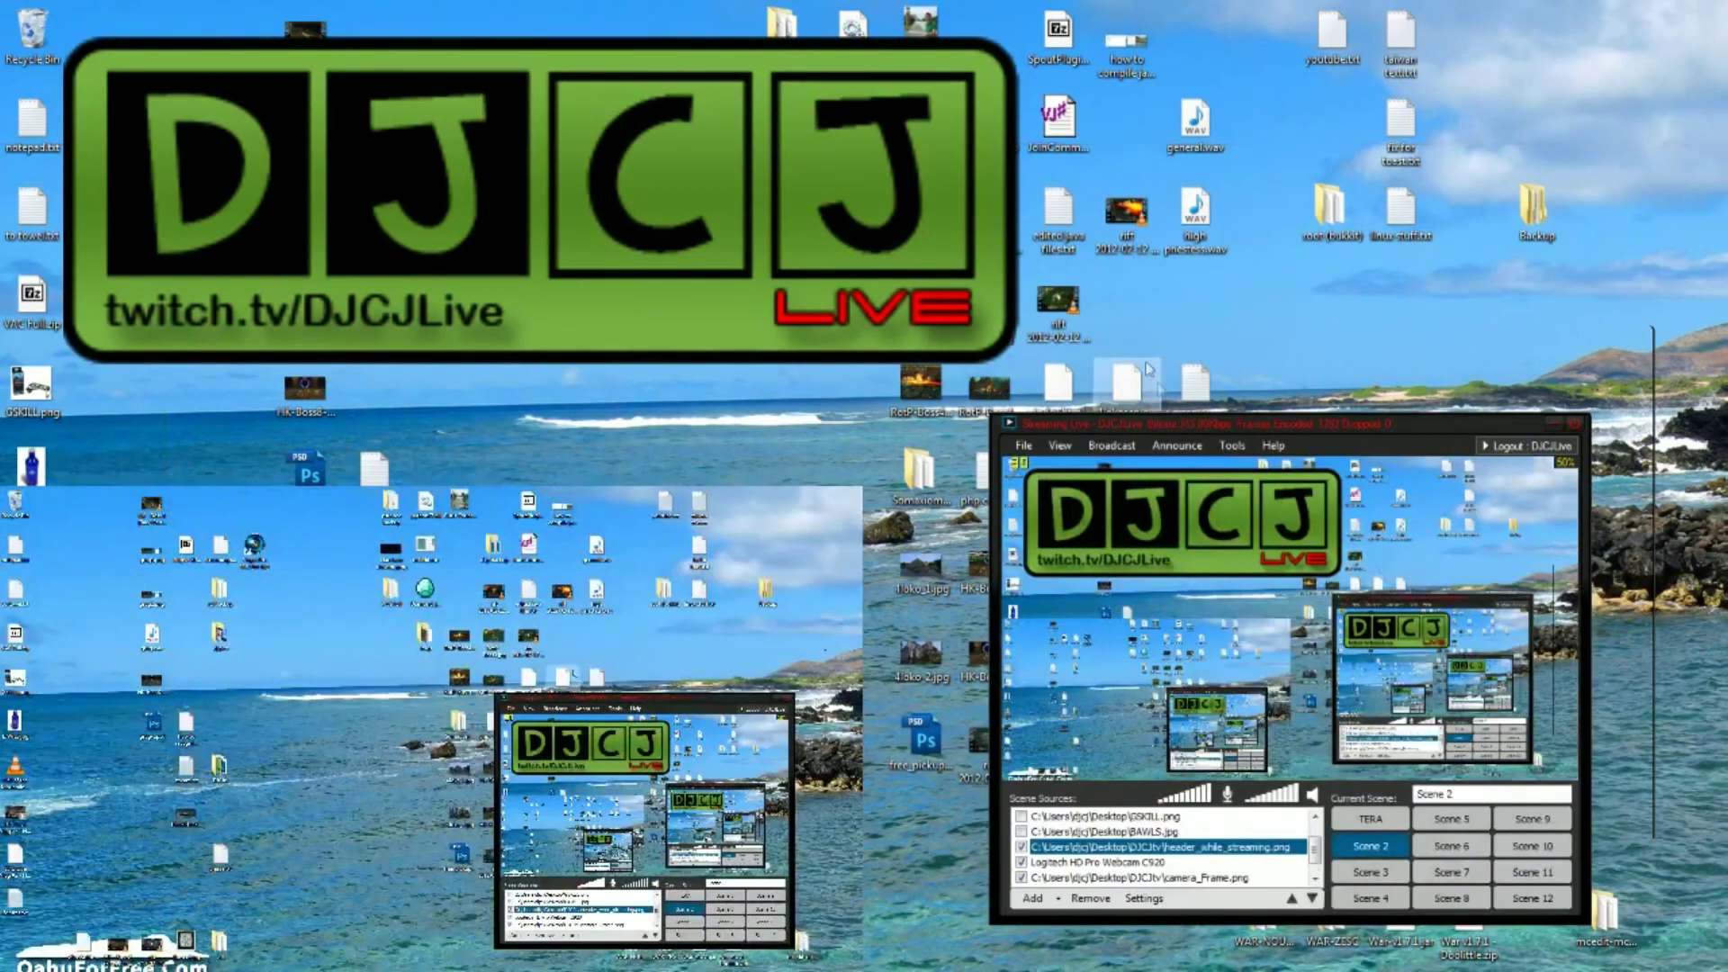
left_click(1555, 423)
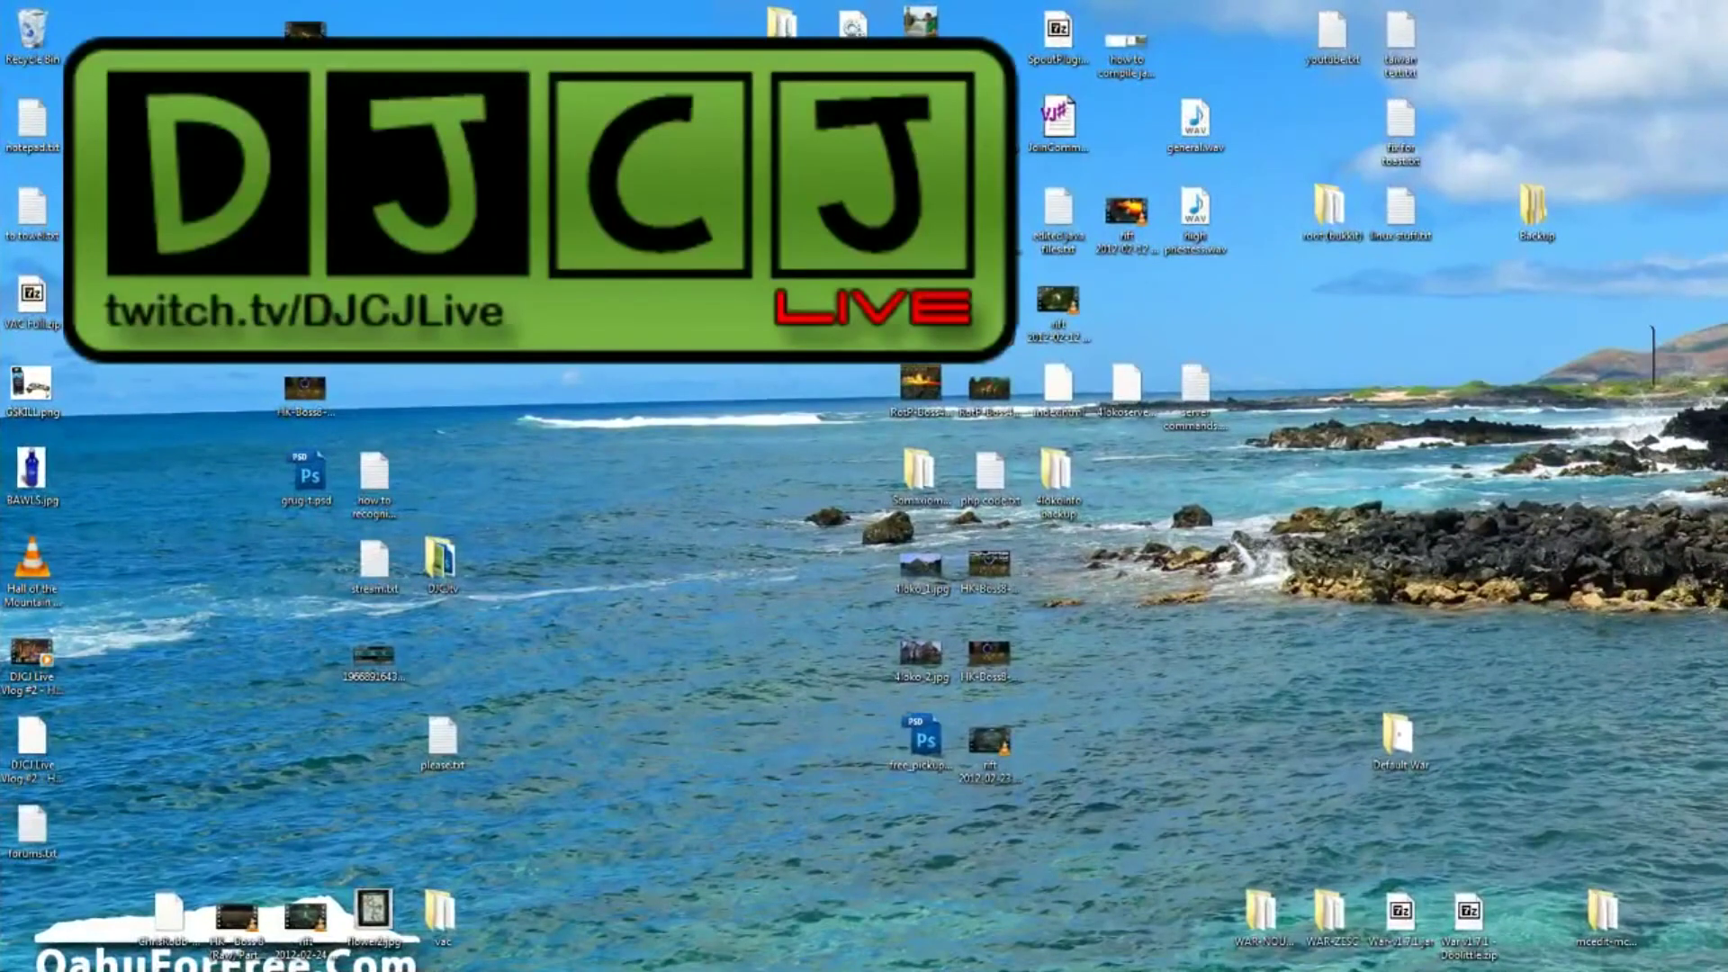
Restore XSplit and move the Screen region source below the webcam and frame overlays.
key("alt+Tab")
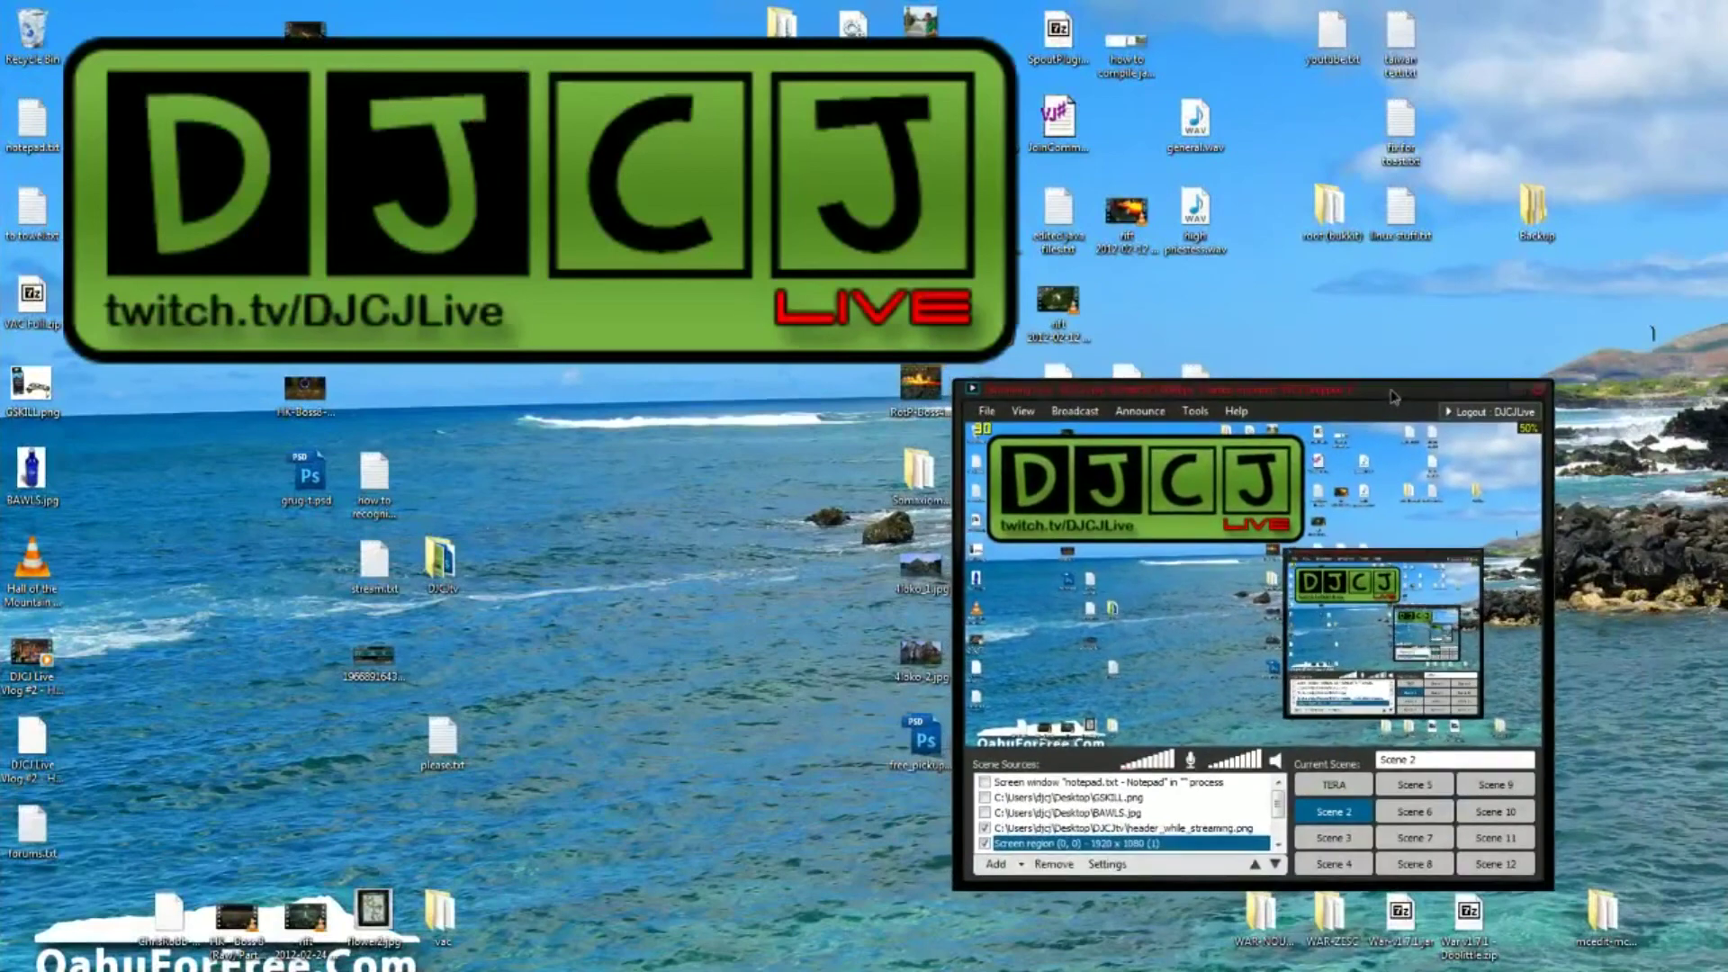
left_click_drag(1158, 798, 1158, 828)
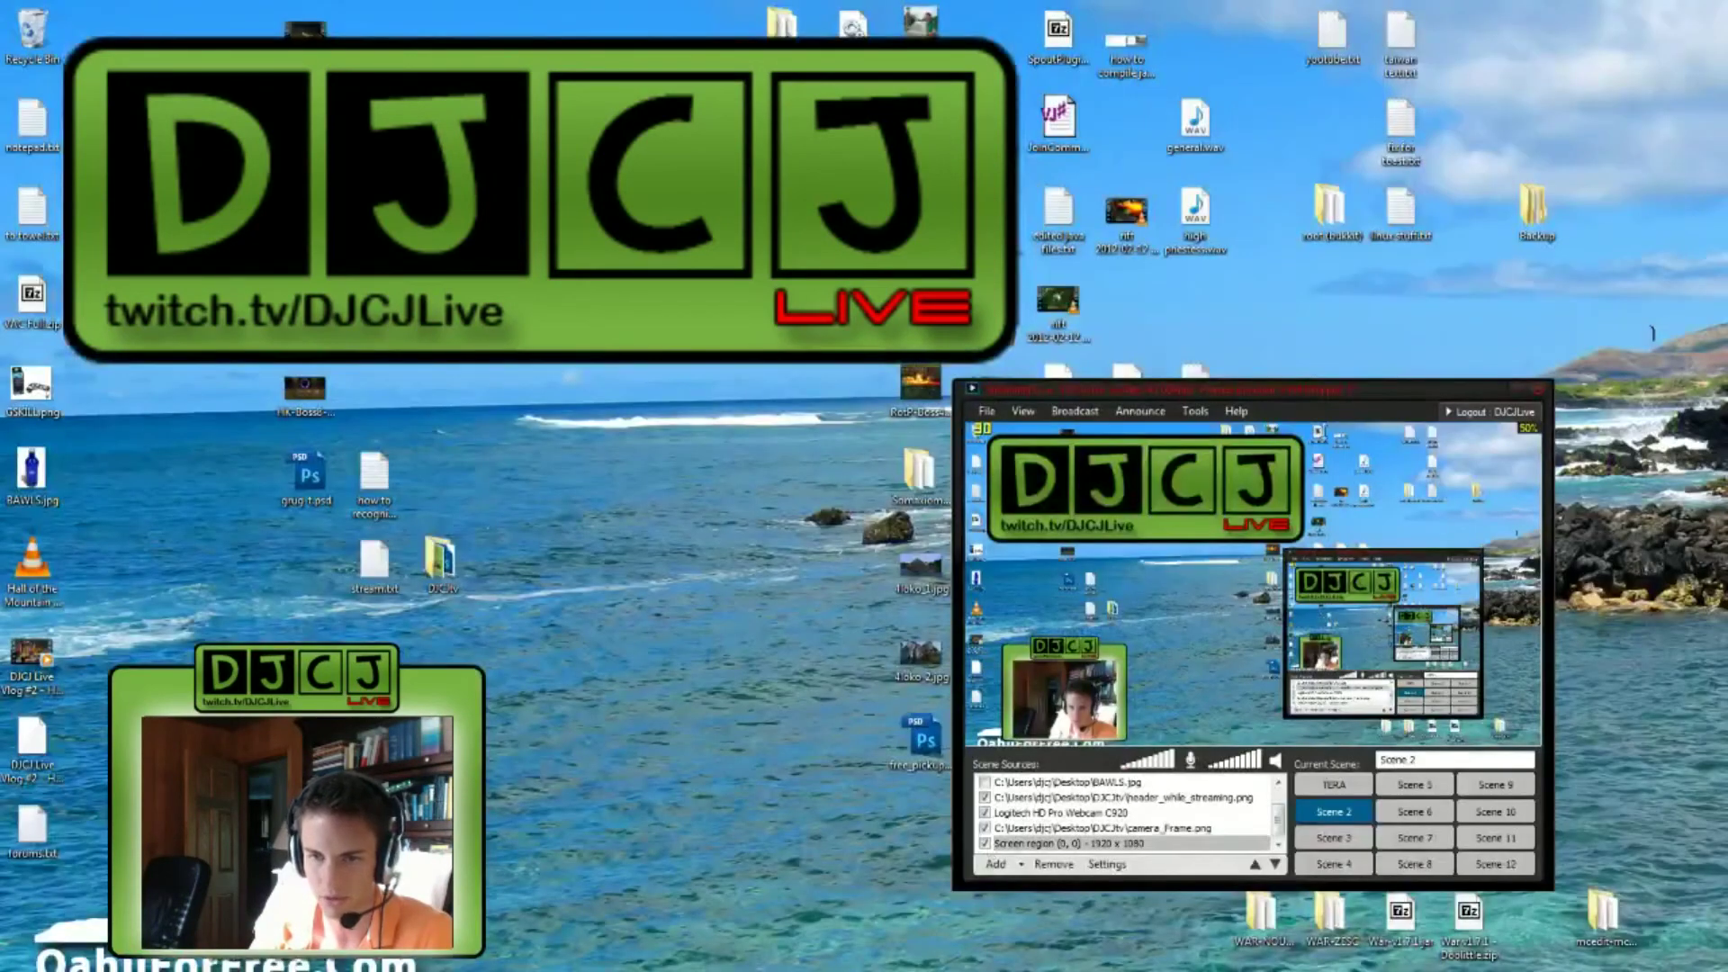
left_click_drag(1377, 394, 1403, 423)
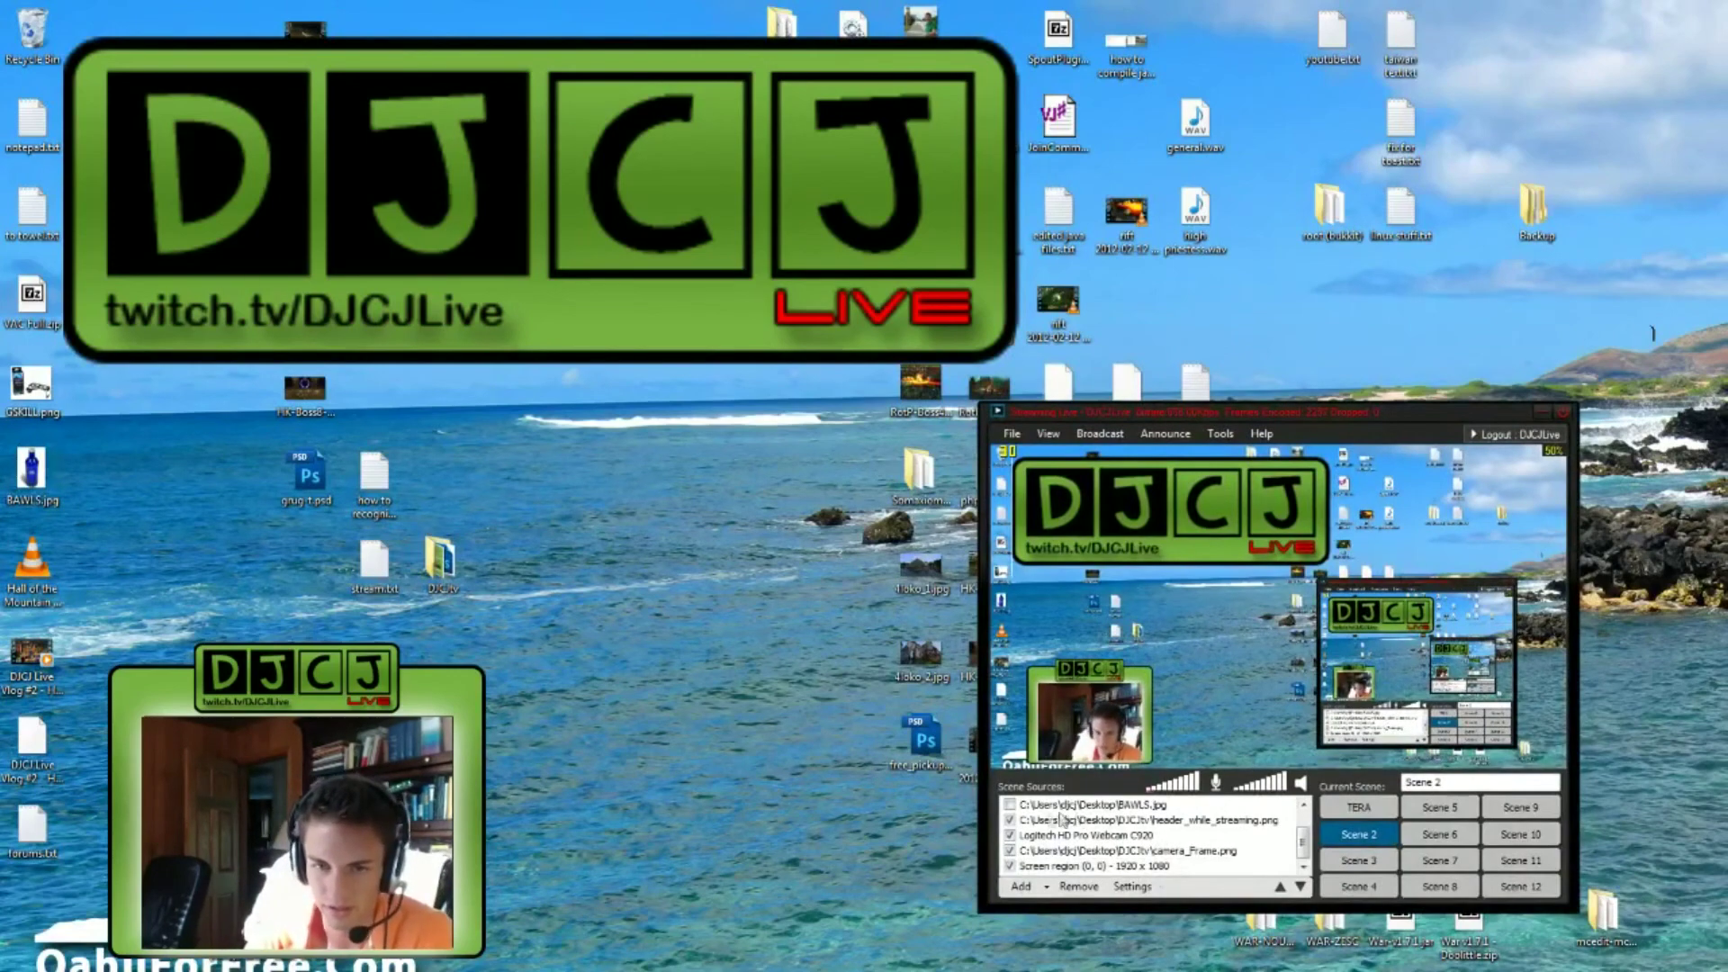
Toggle BAWLS.jpg on and off, leaving the image hidden in the scene.
left_click(1010, 804)
left_click(1010, 805)
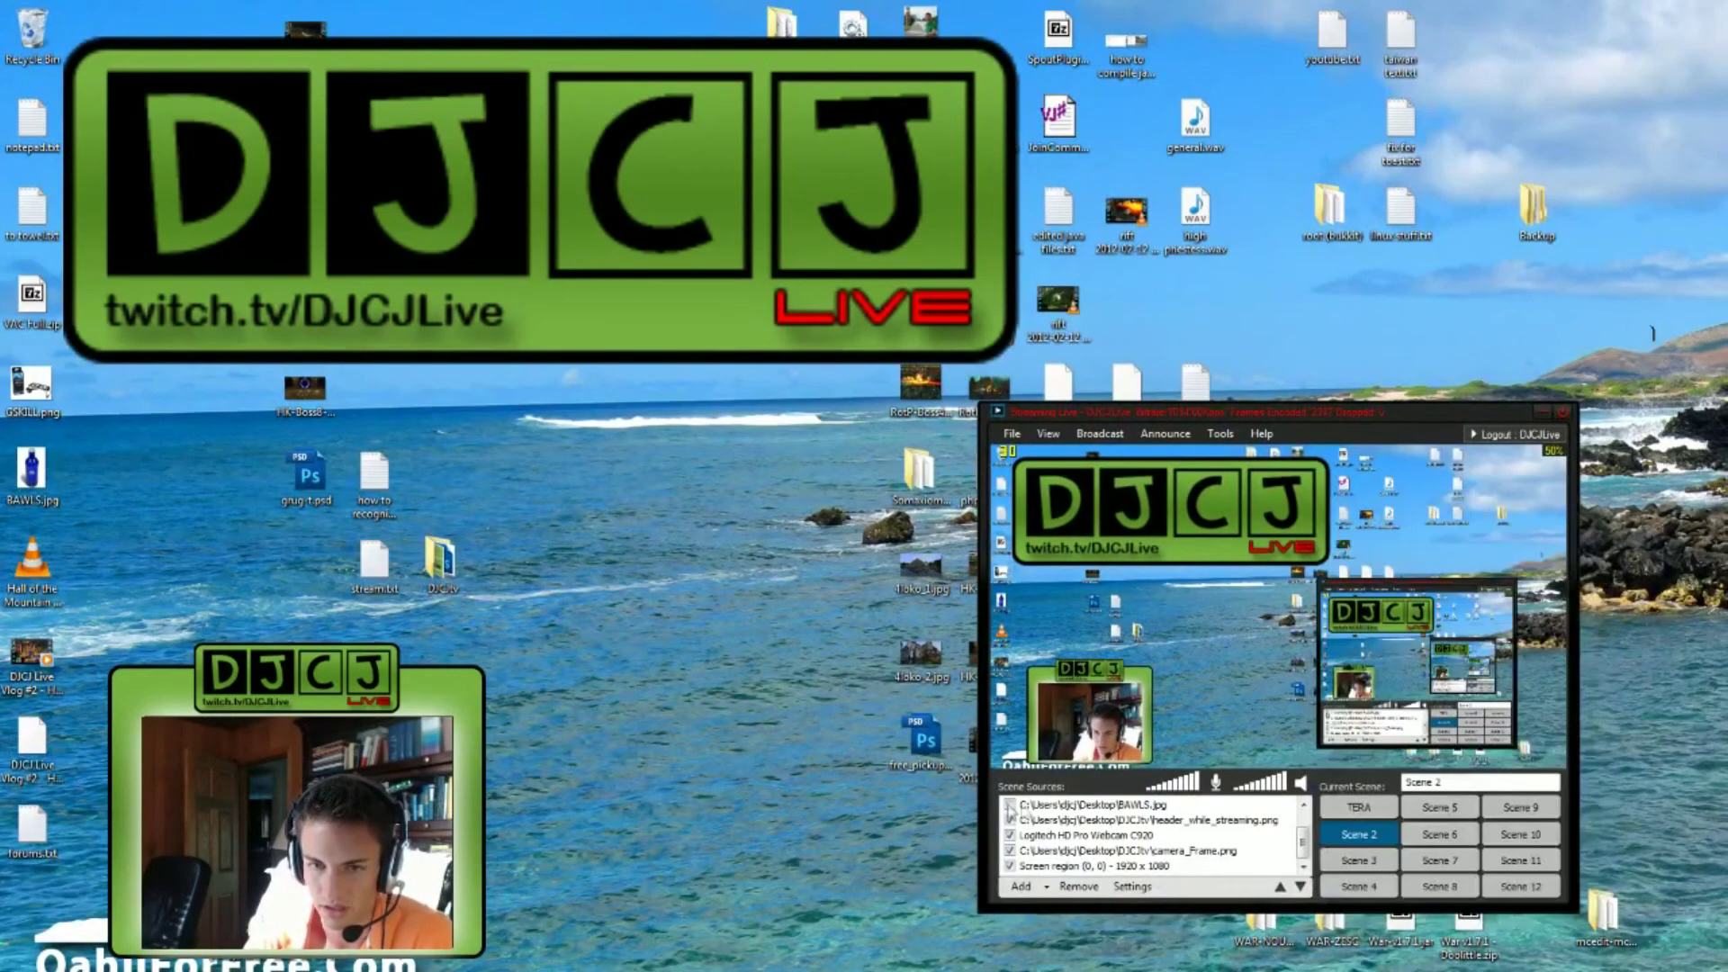
scroll(1304, 805, "up", 1)
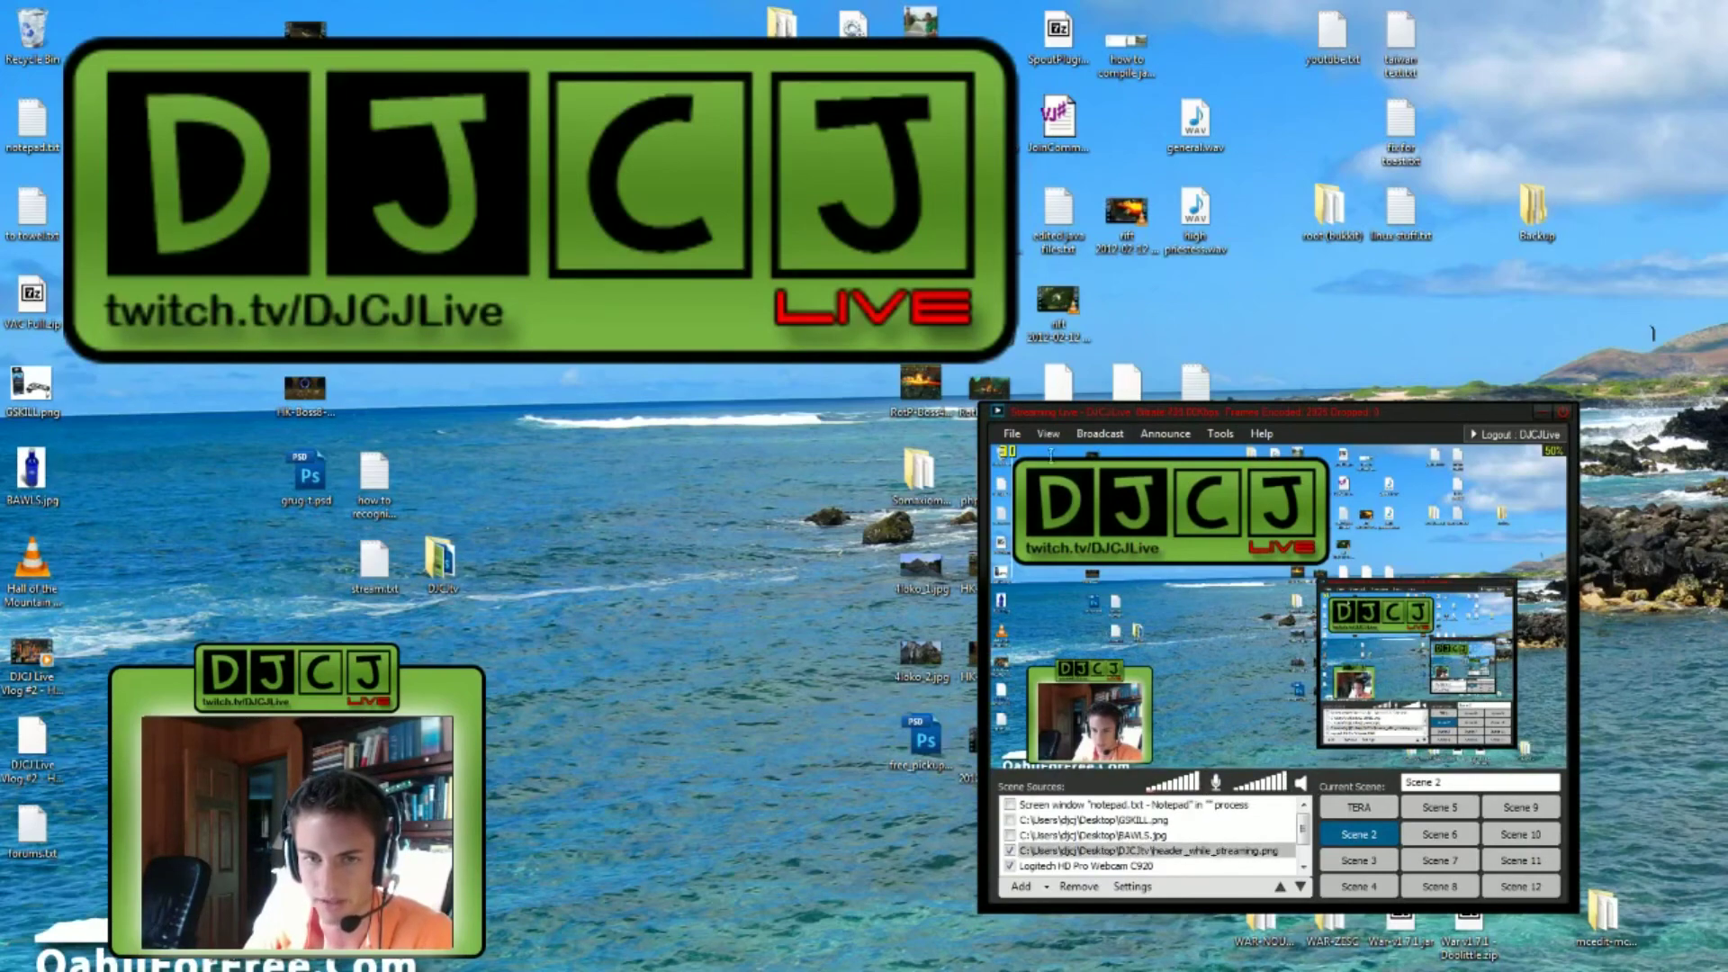
left_click(1012, 435)
Show the View > Resolution list, with 1280 x 720 (720p HDTV) checked.
mouse_move(1043, 438)
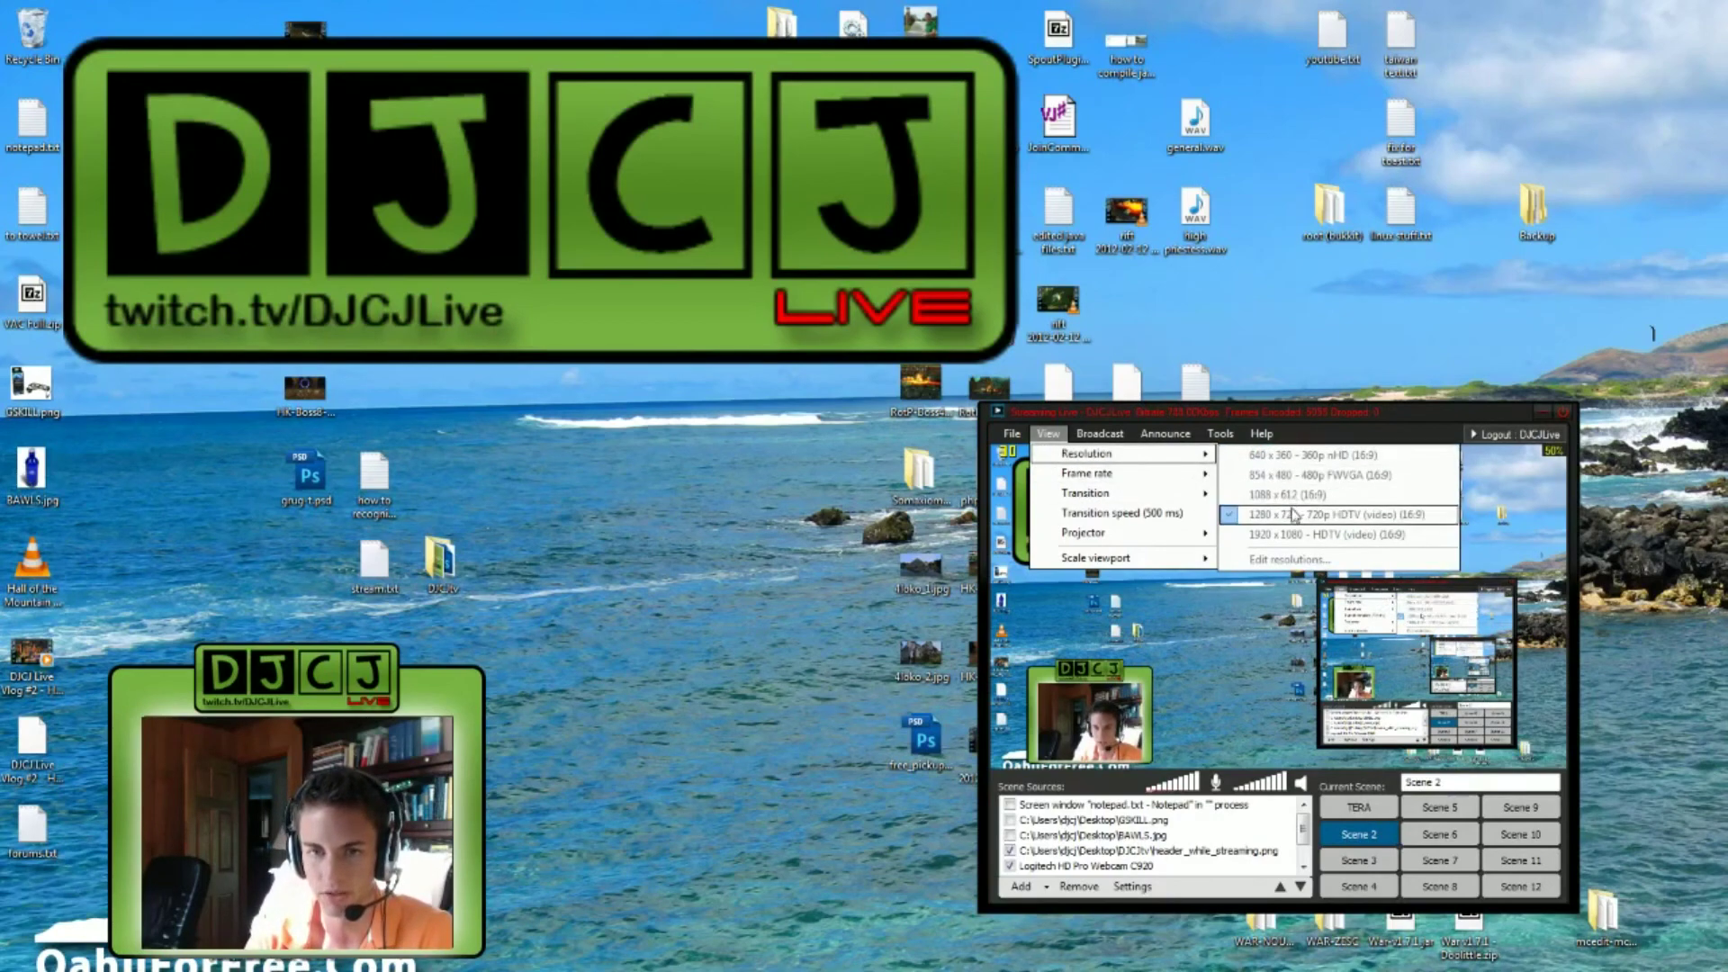
Review the View menu's Frame rate, Scale viewport and Transition lists, with the Fade transition checked.
mouse_move(1184, 482)
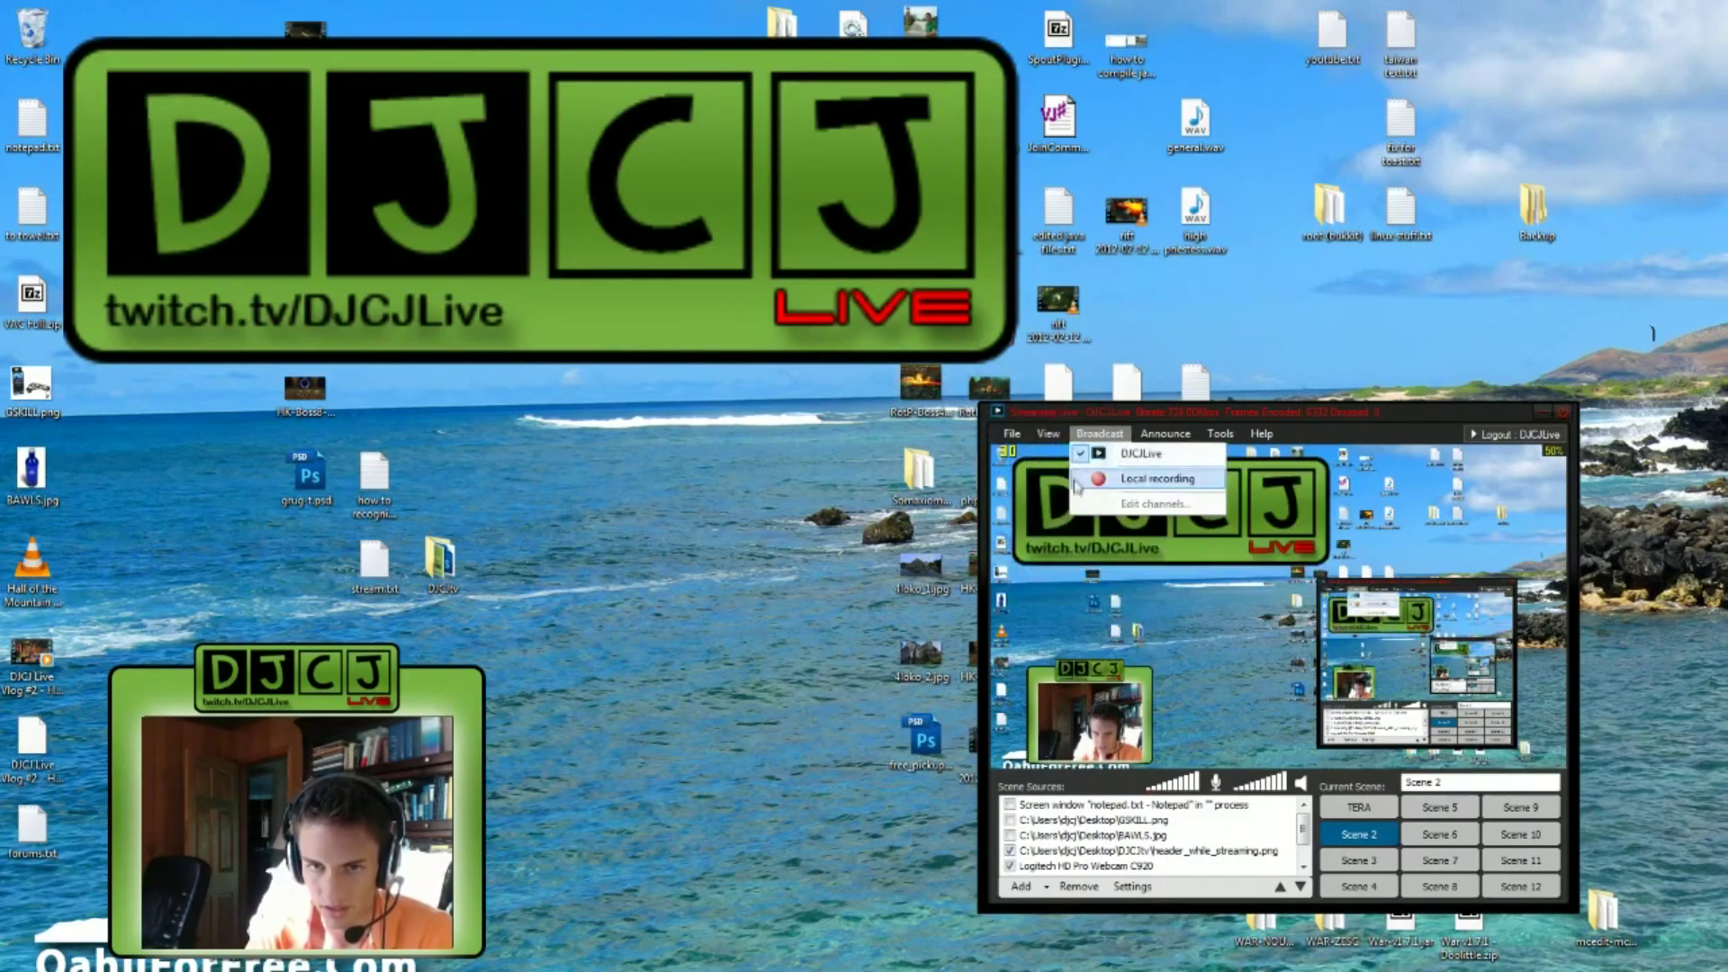
mouse_move(1063, 504)
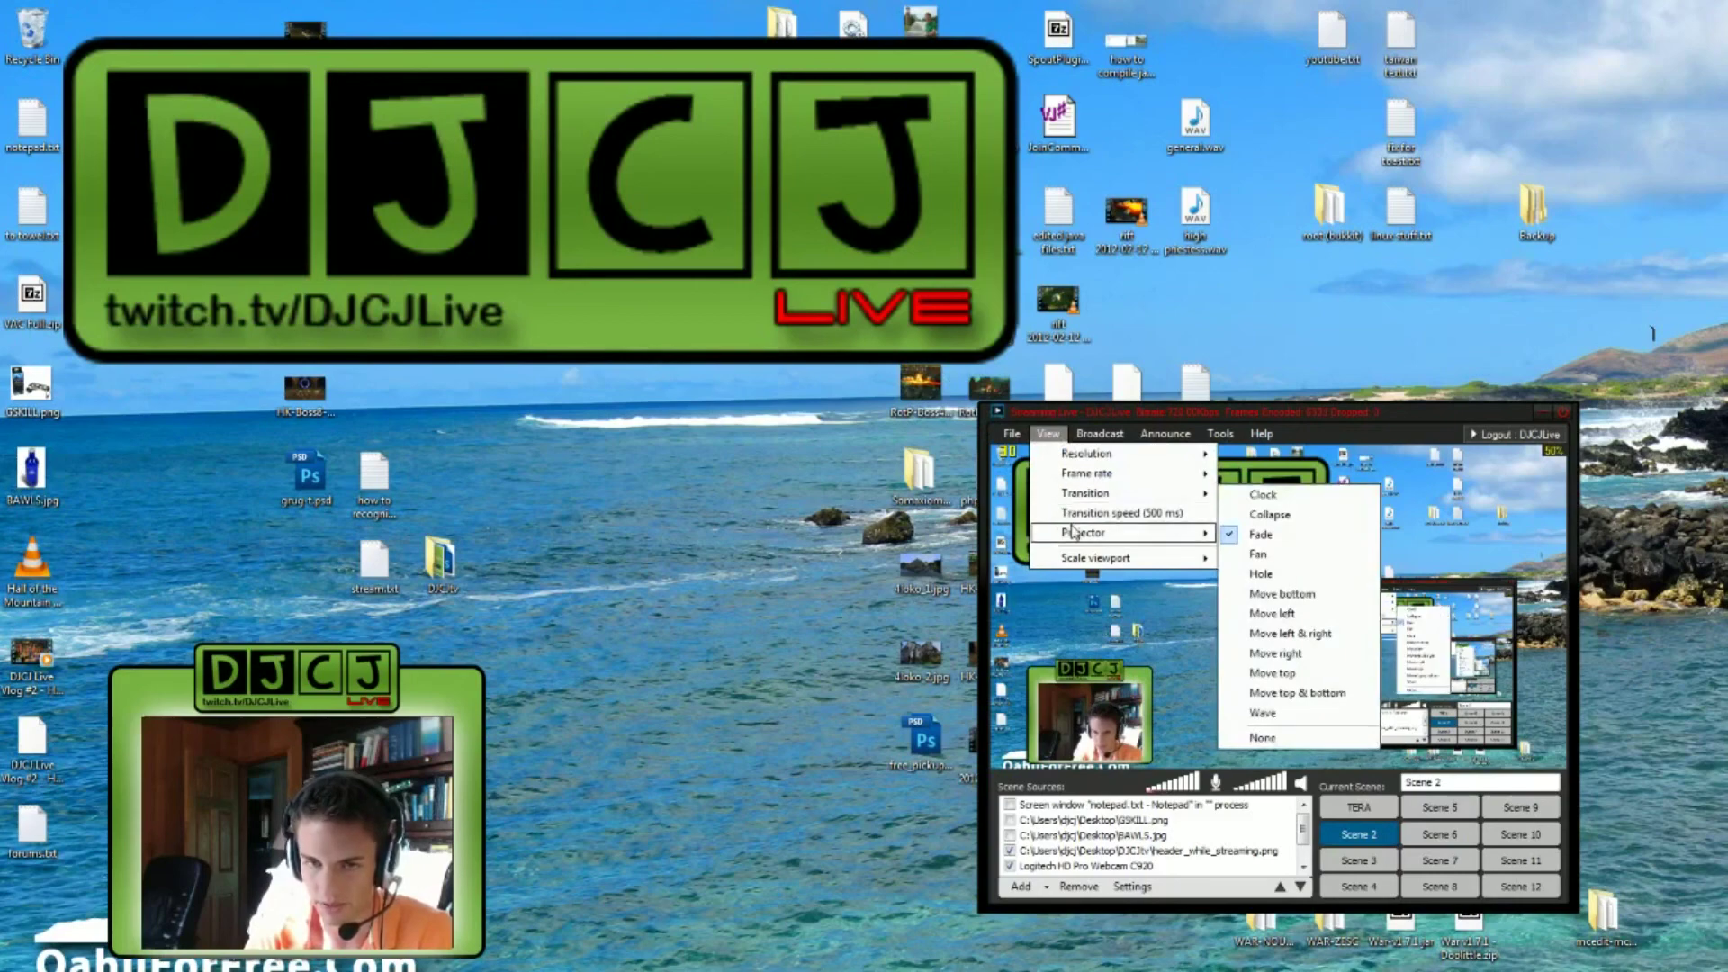
mouse_move(1076, 560)
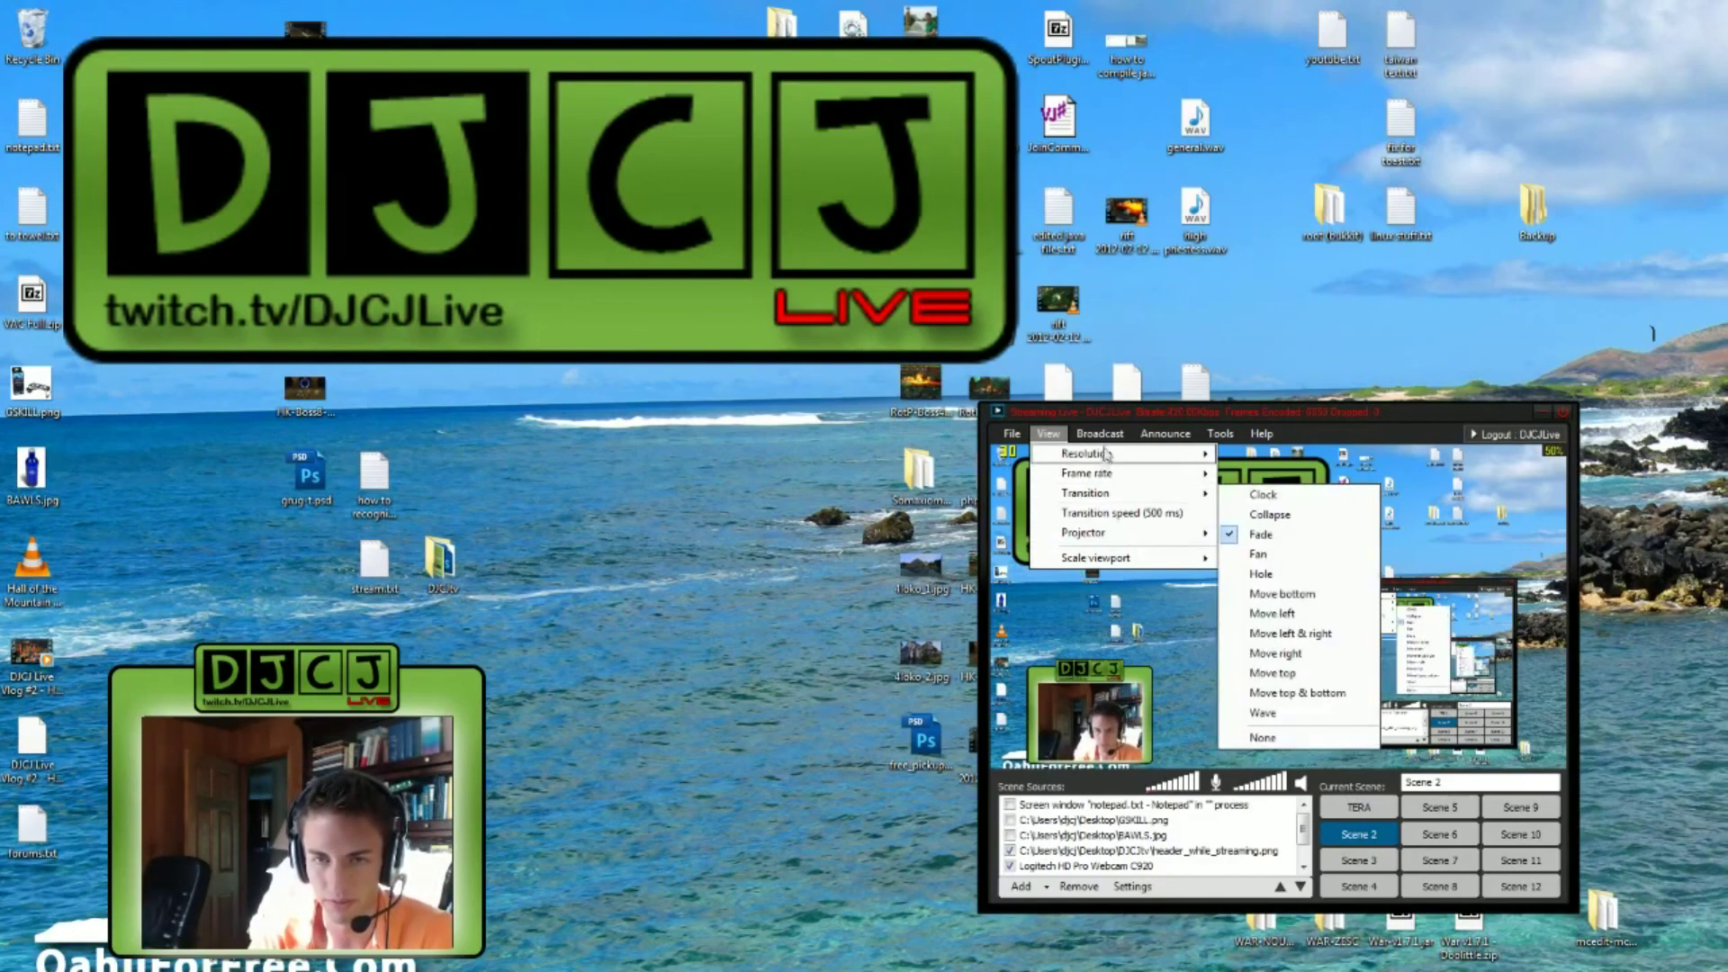
left_click(1049, 433)
Open and close the Broadcast menu's channel, Local recording and Edit channels options twice.
left_click(1108, 438)
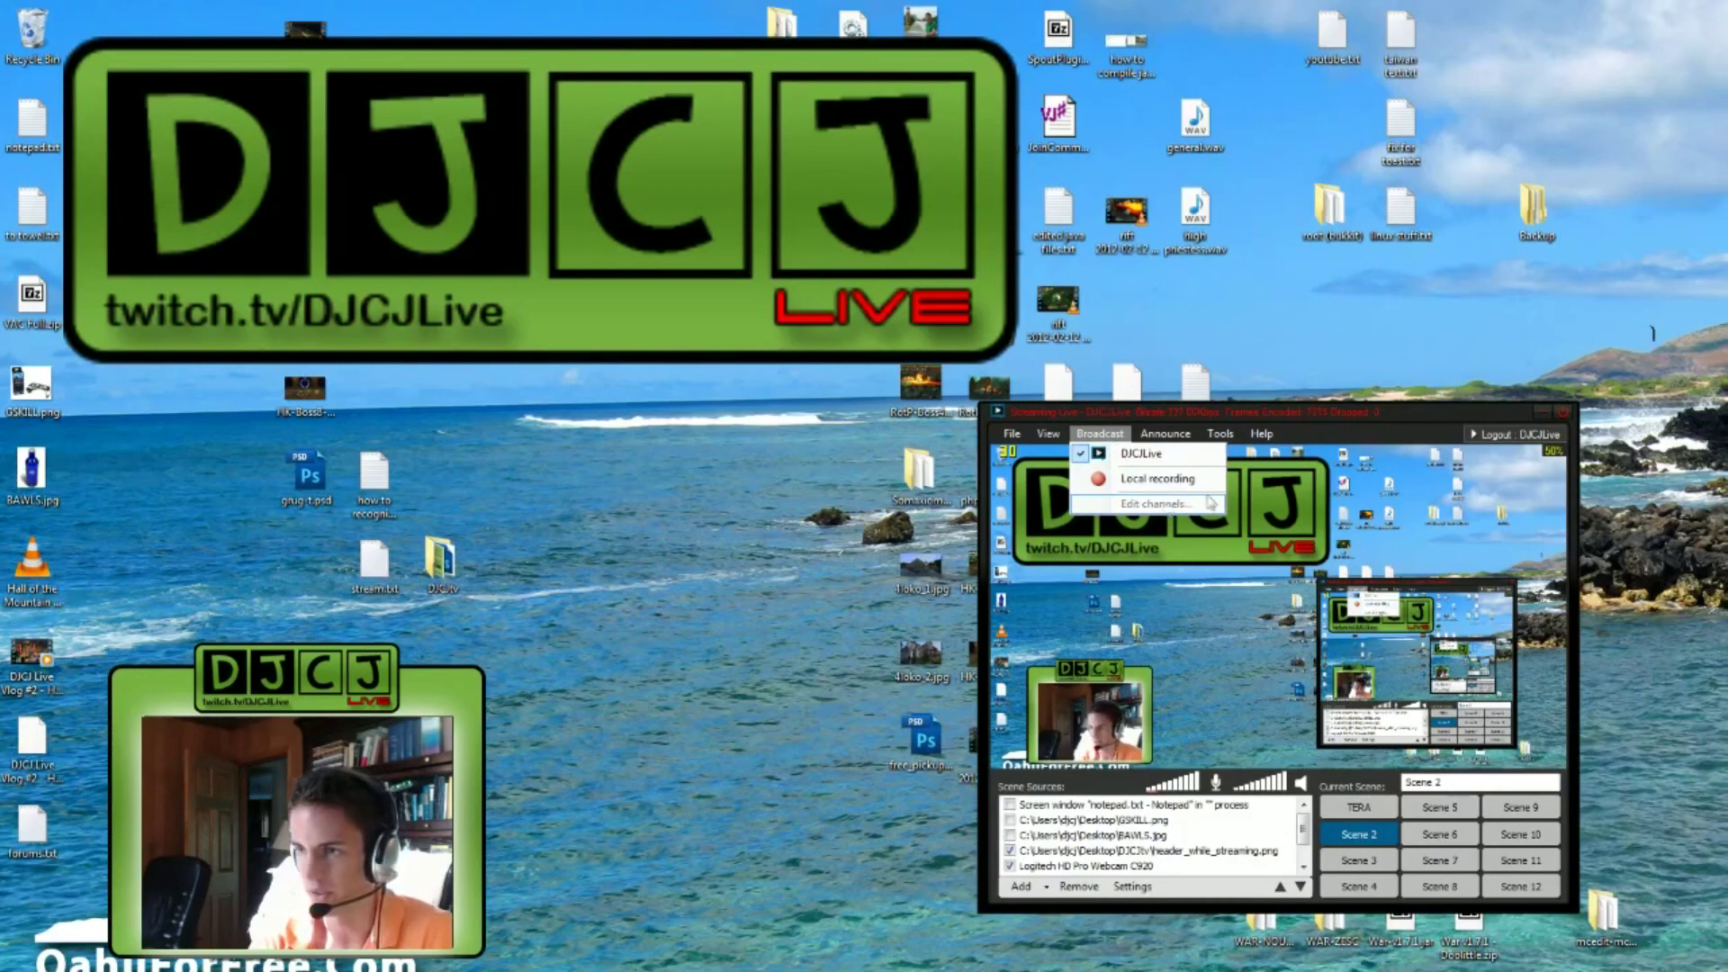
key("Escape")
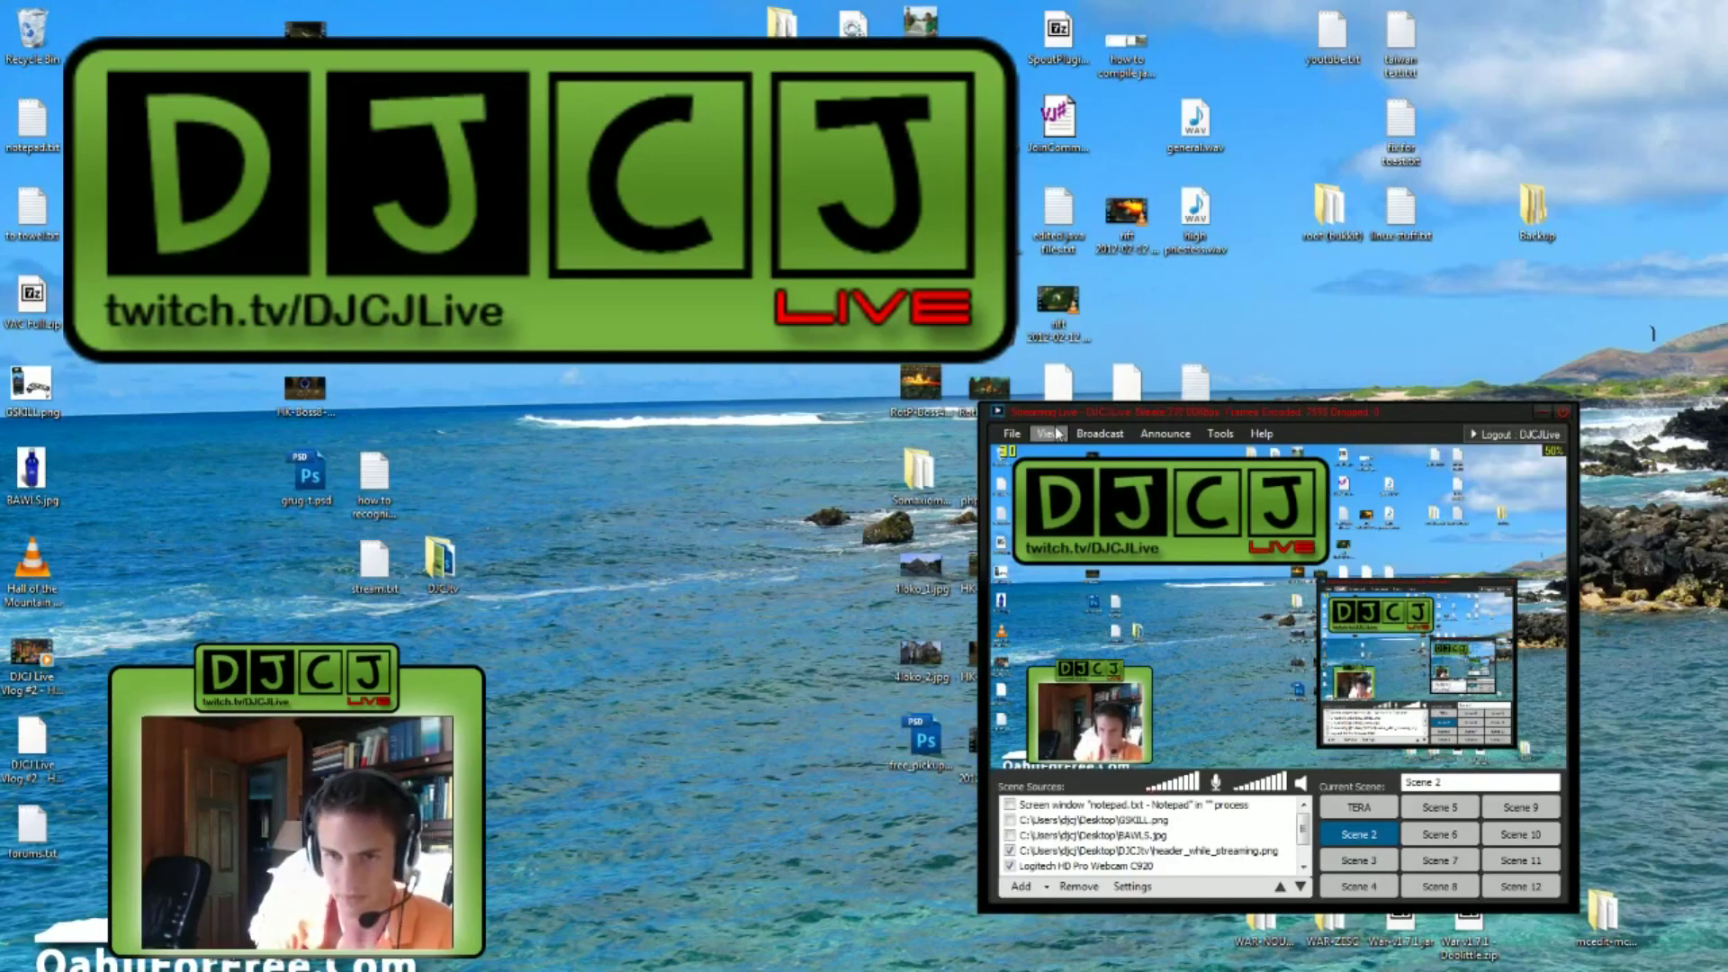
left_click(1093, 435)
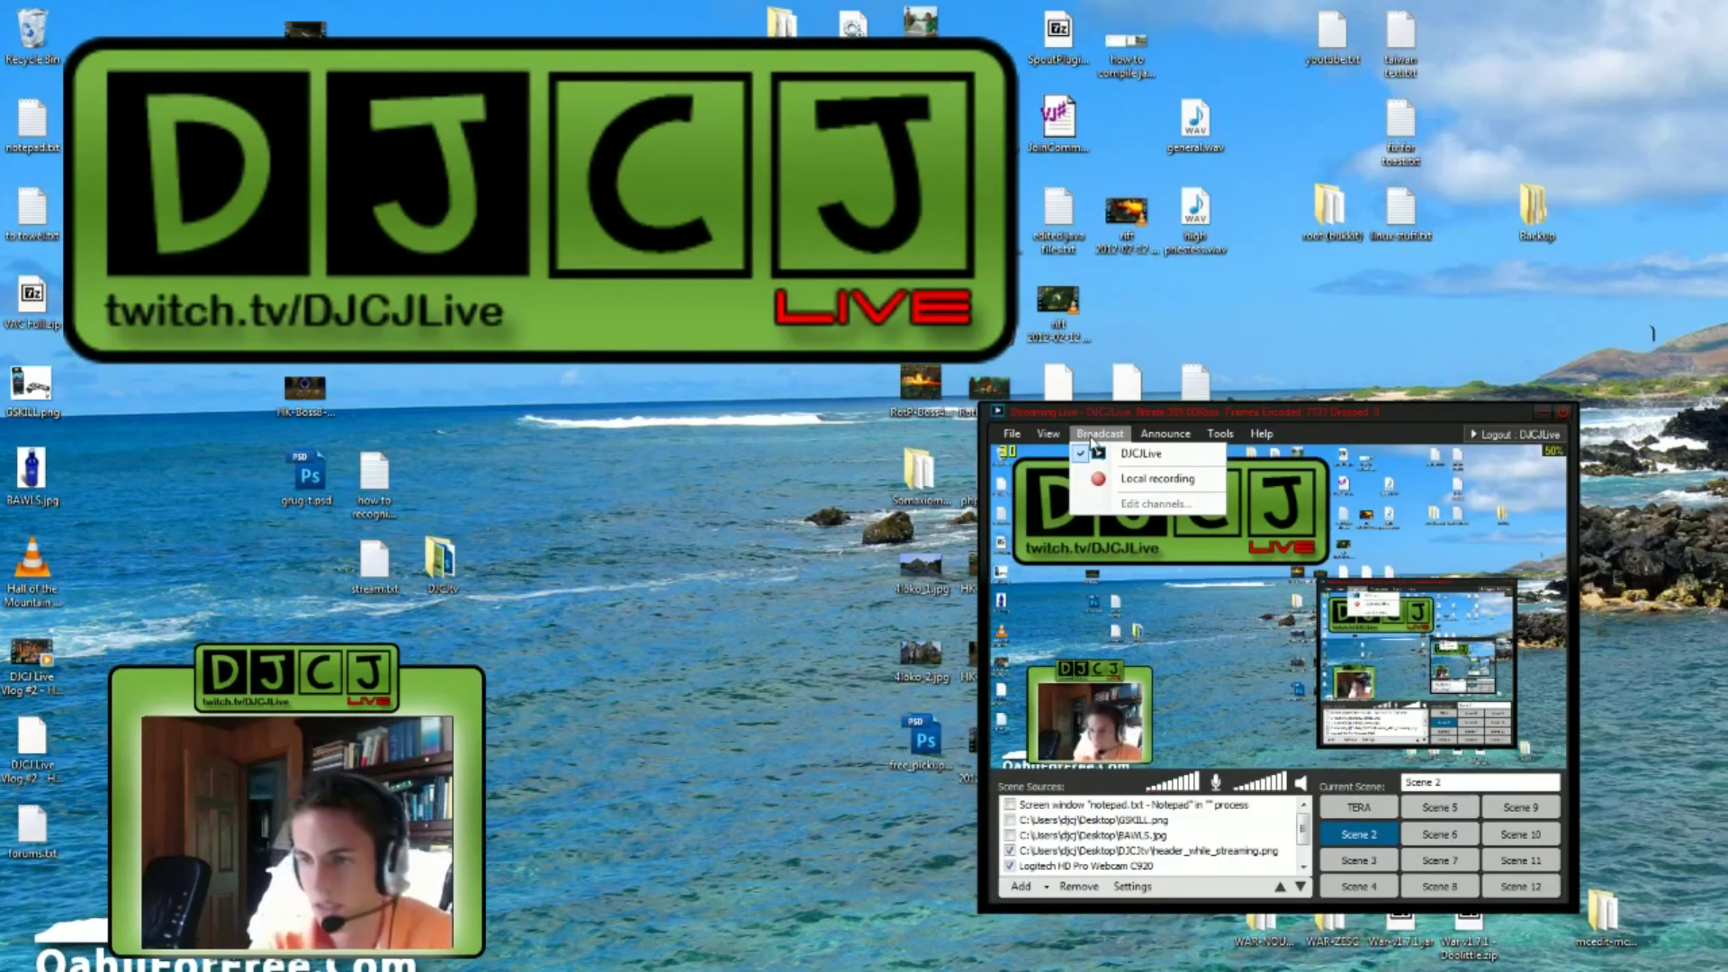
left_click(1141, 453)
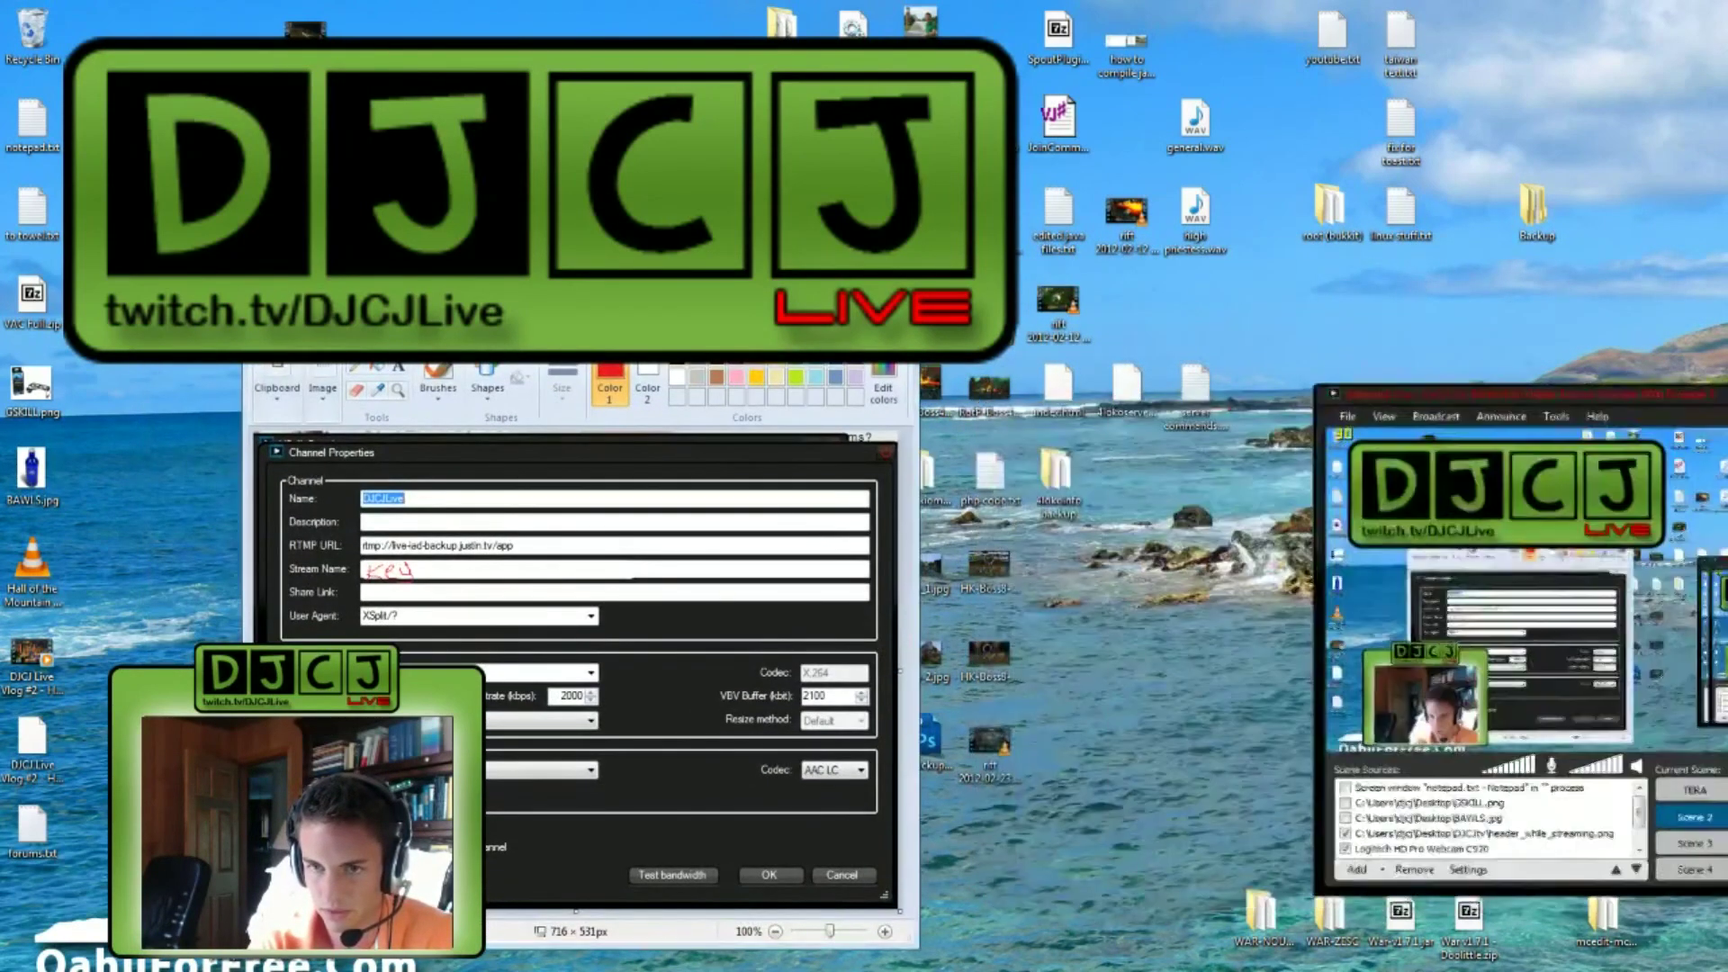
left_click_drag(747, 320, 1329, 306)
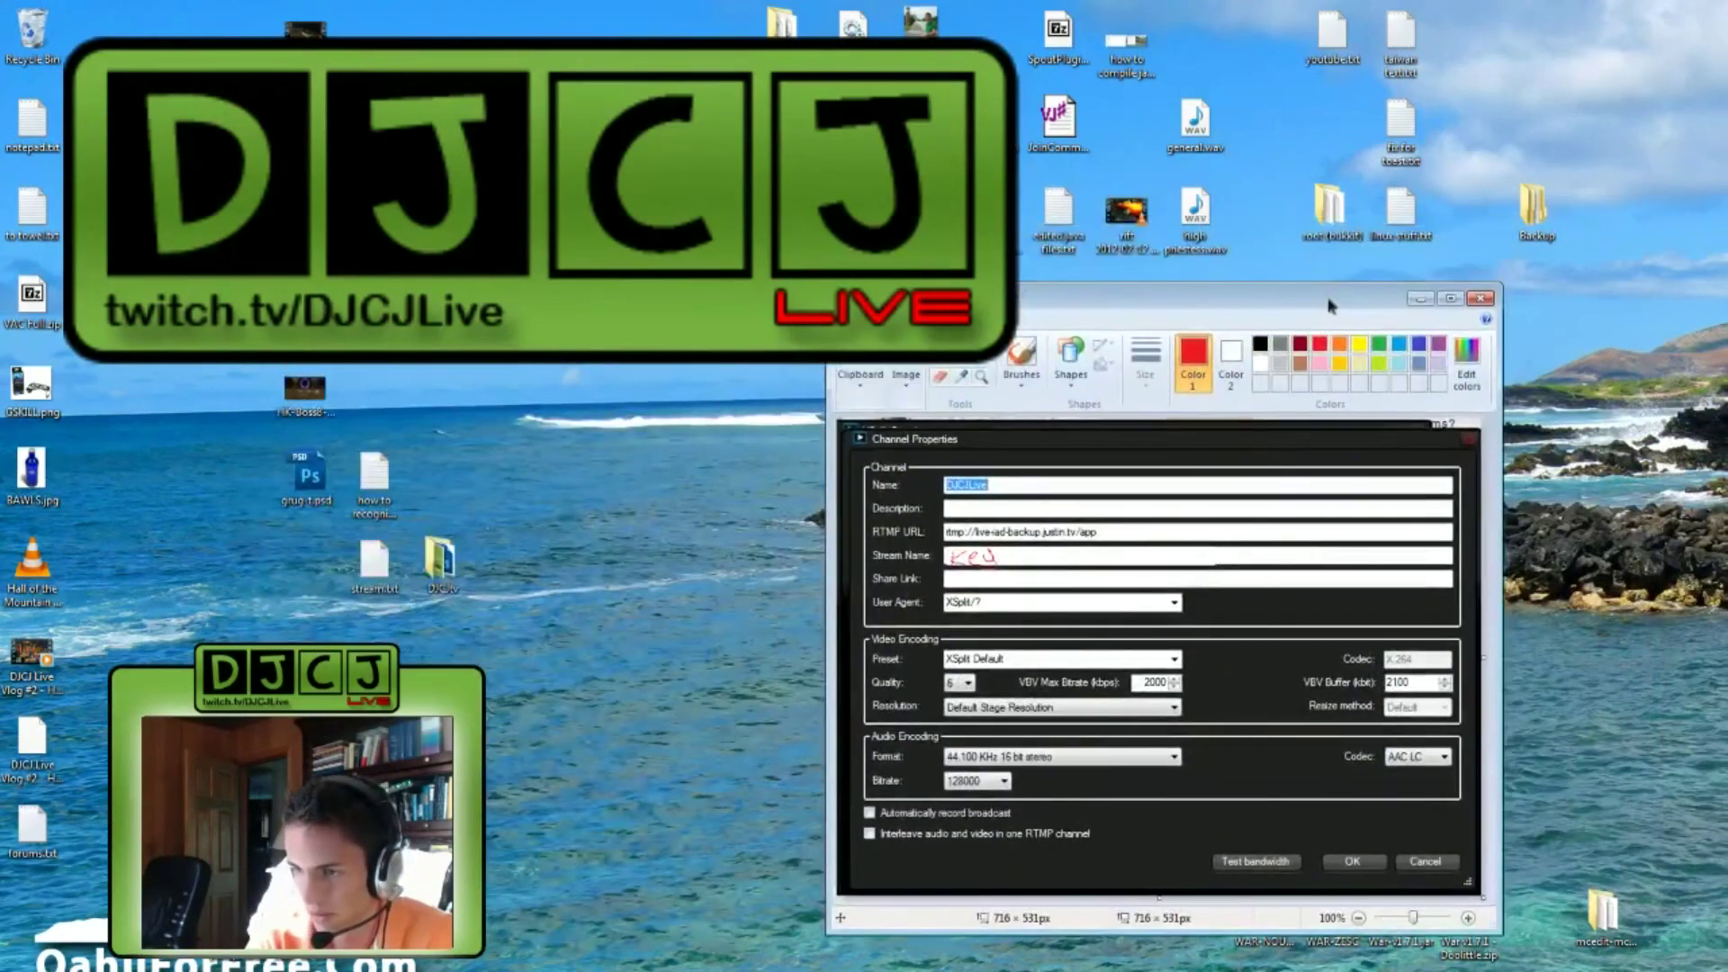
double_click(1329, 306)
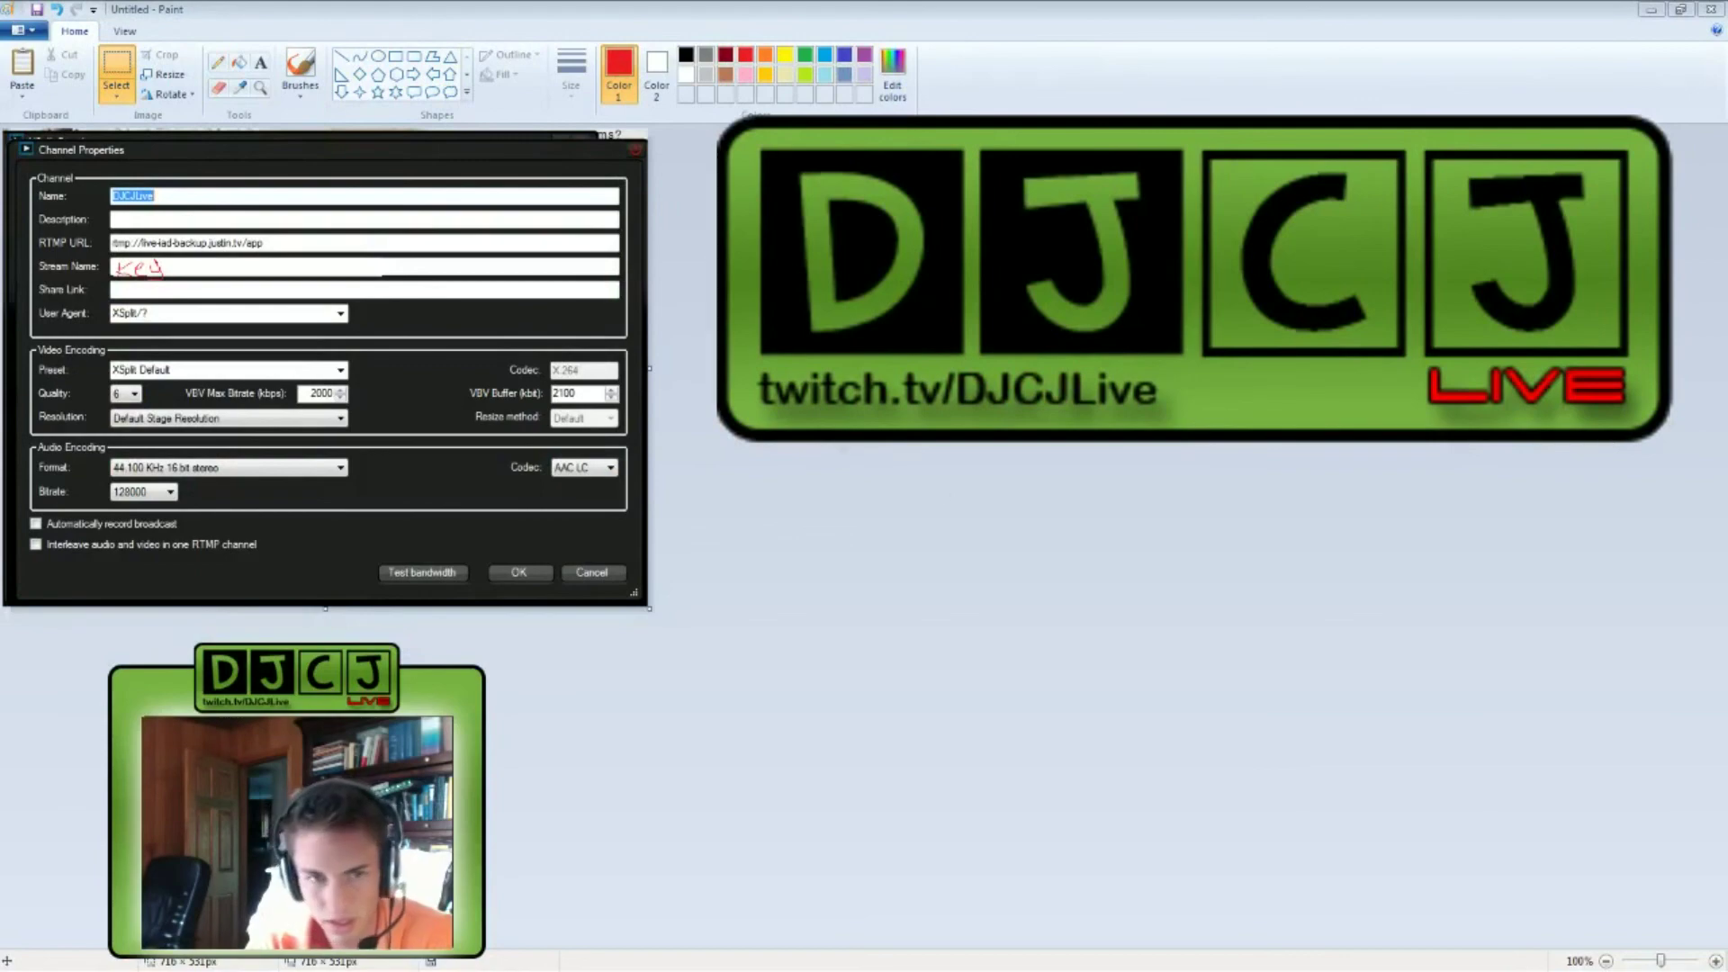
left_click_drag(1661, 963, 1666, 965)
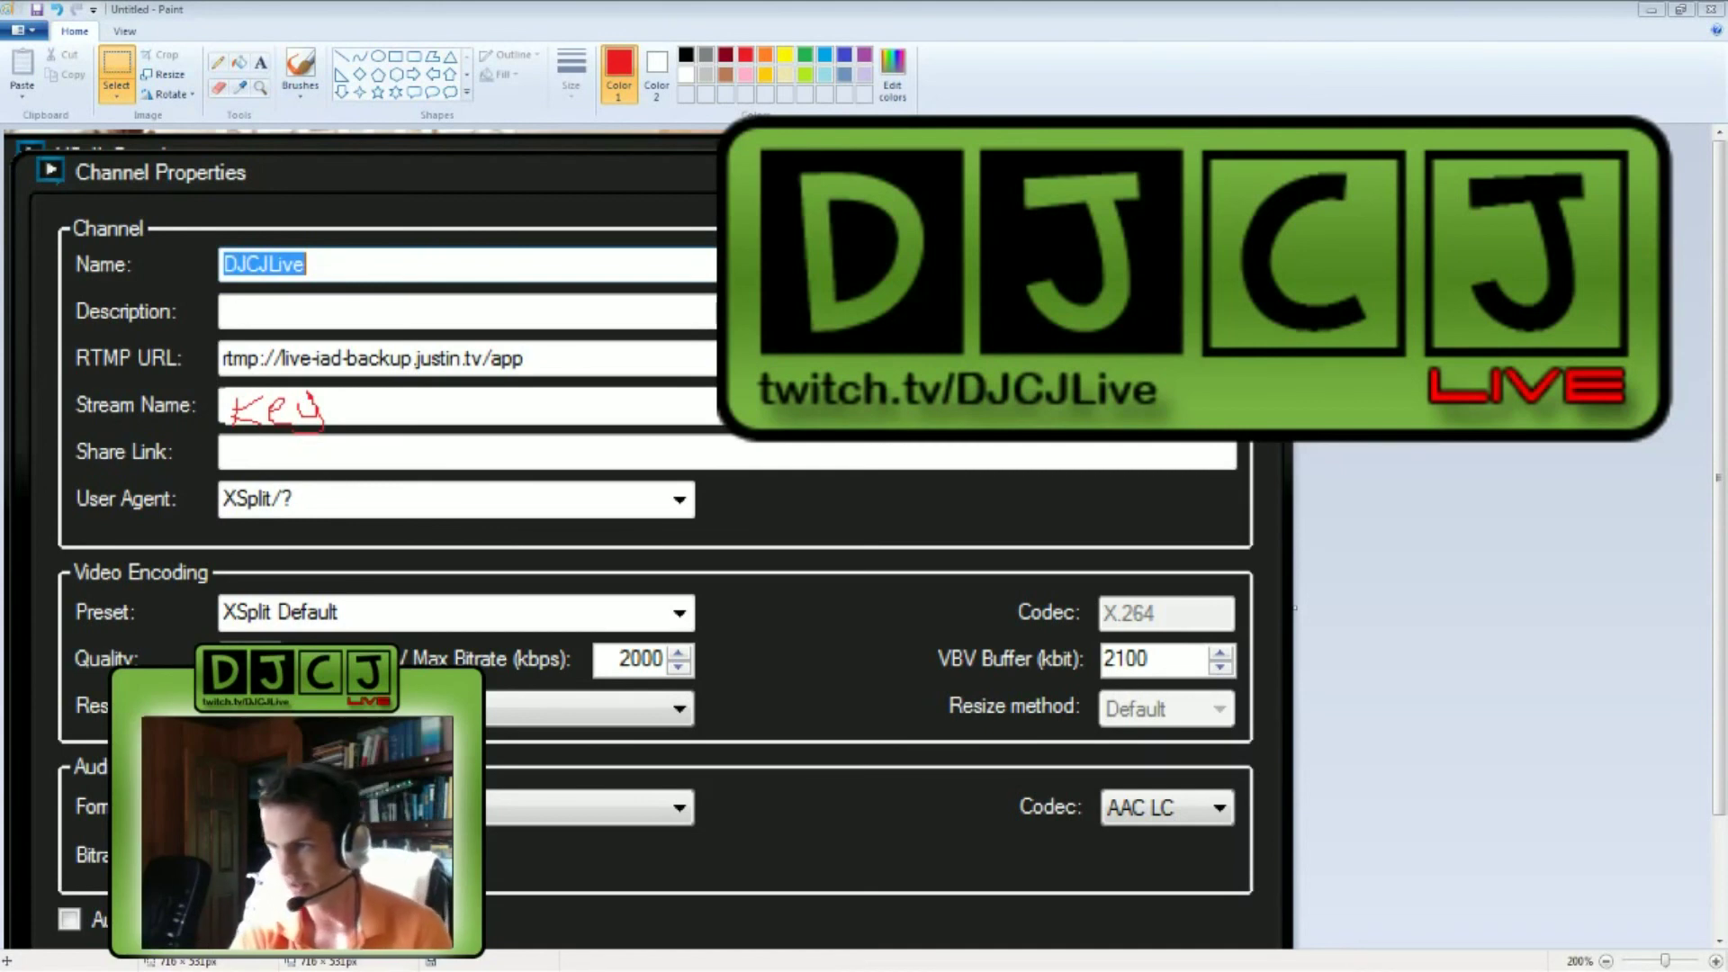
key("alt+Tab")
mouse_move(1001, 241)
left_mouse_down()
mouse_move(943, 465)
mouse_move(1213, 585)
mouse_move(1231, 540)
left_mouse_up()
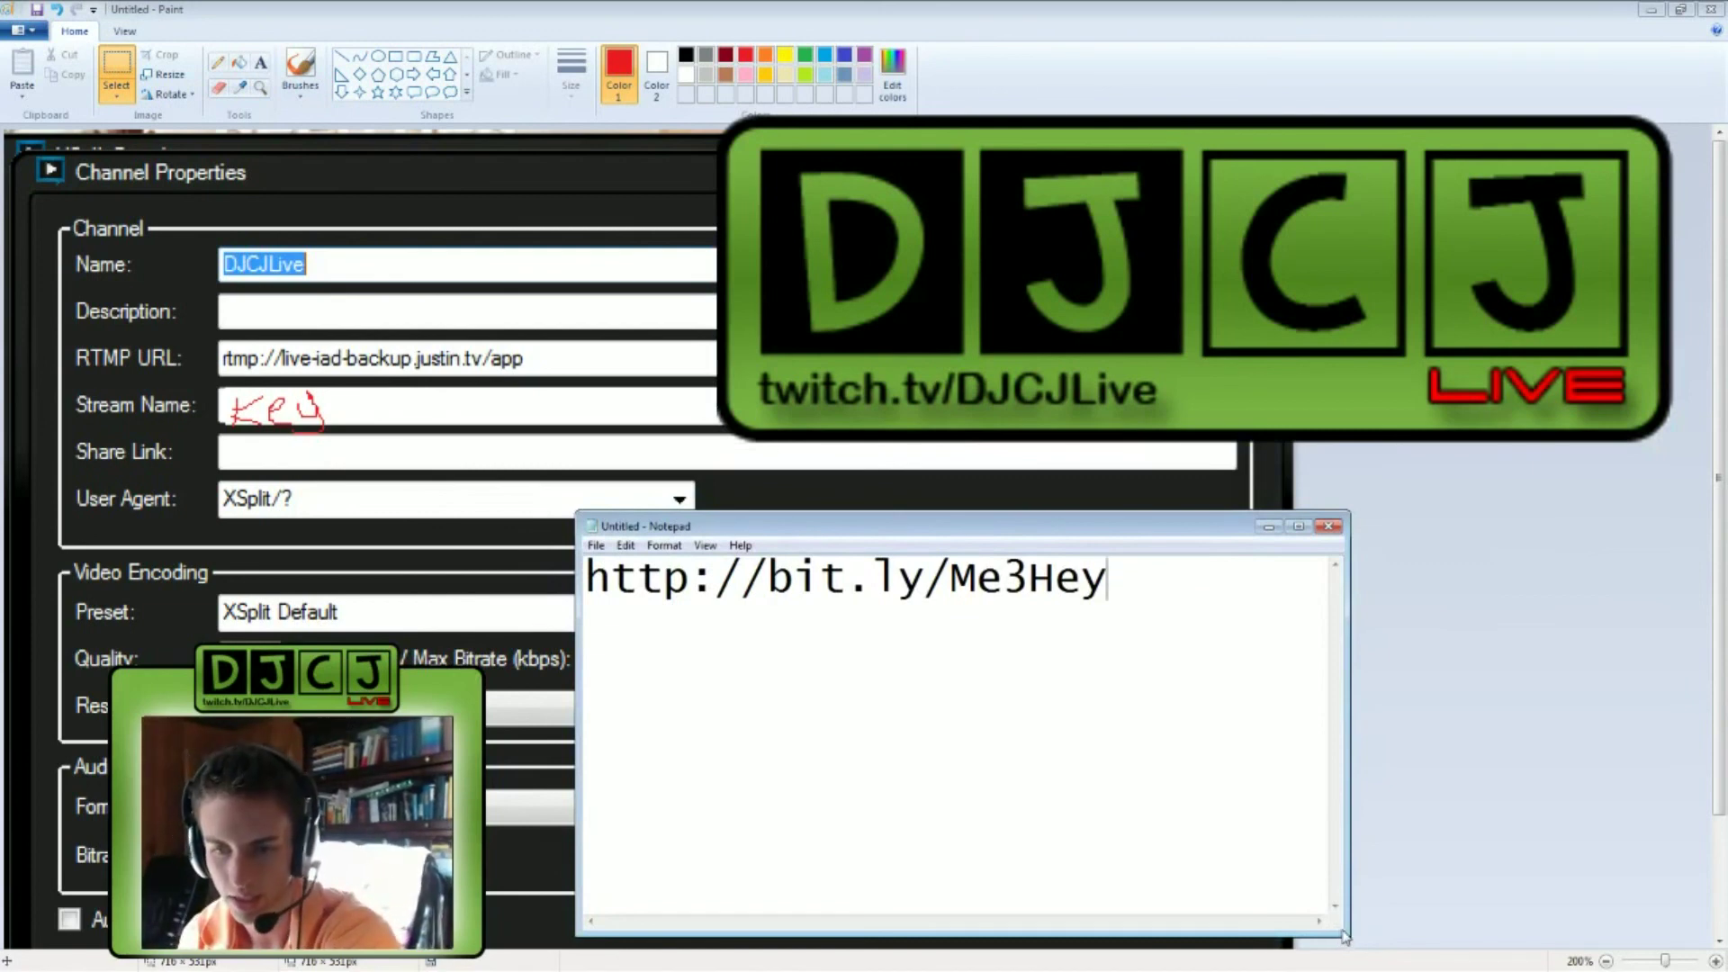
Shrink the Notepad link window into the top-right corner, revealing the 2000/2100 bitrates.
left_click_drag(1347, 933, 1180, 677)
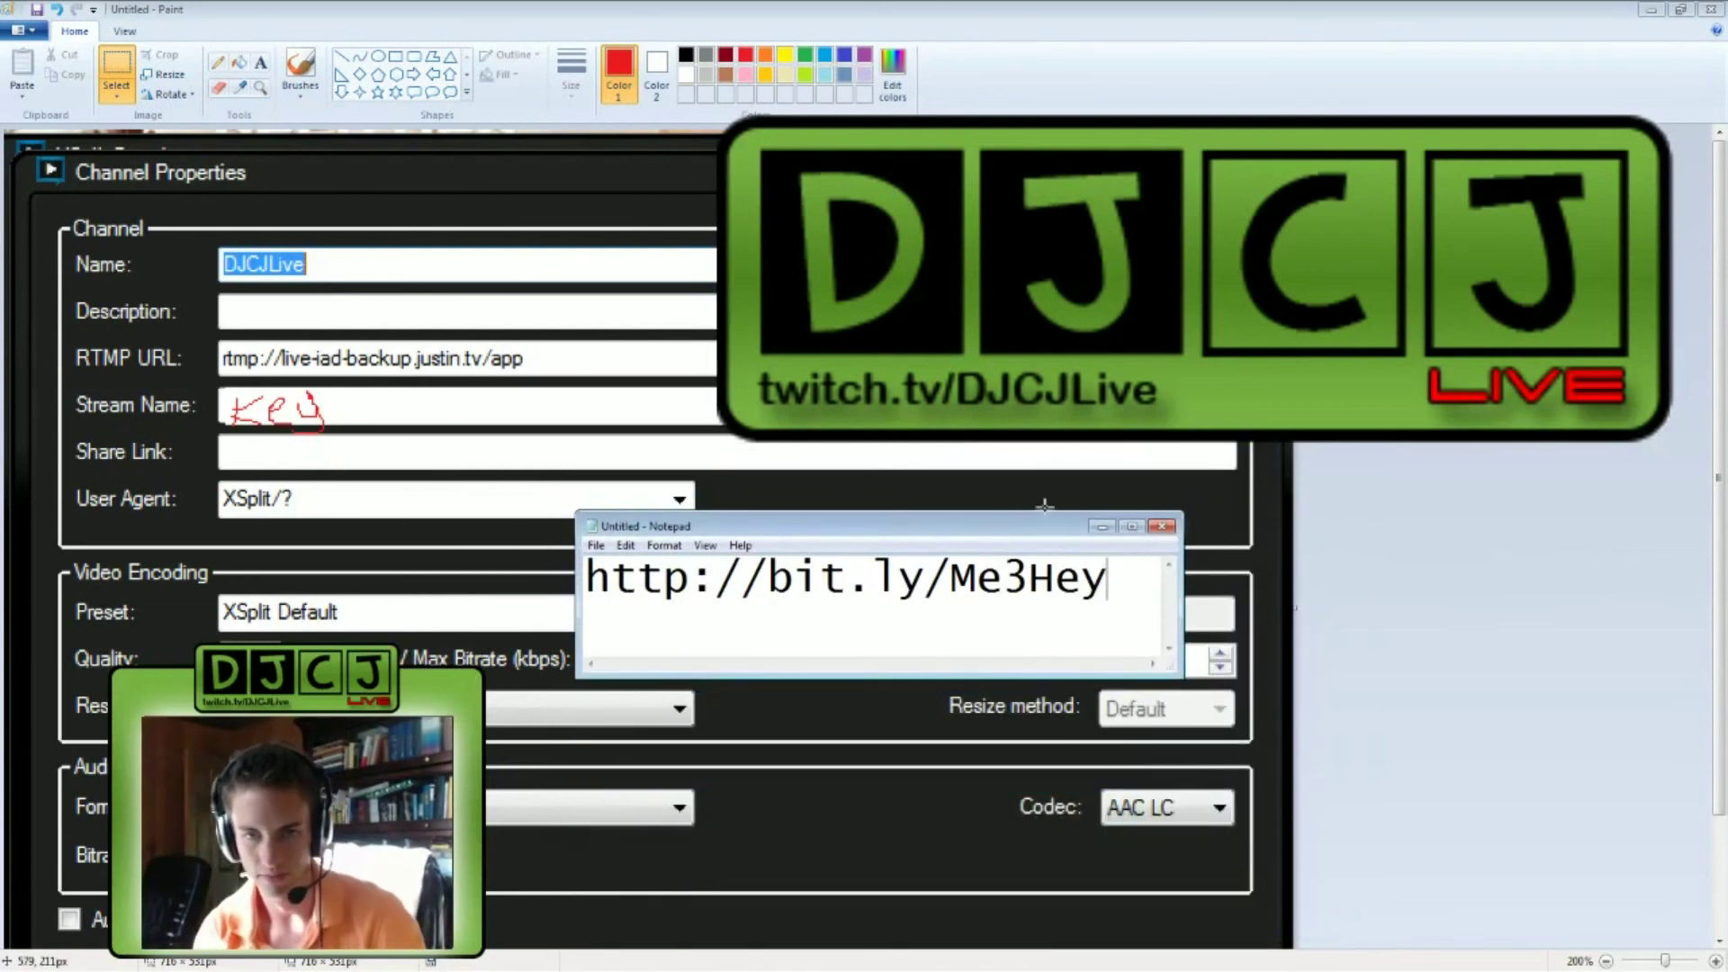
left_click_drag(1038, 530, 1537, 37)
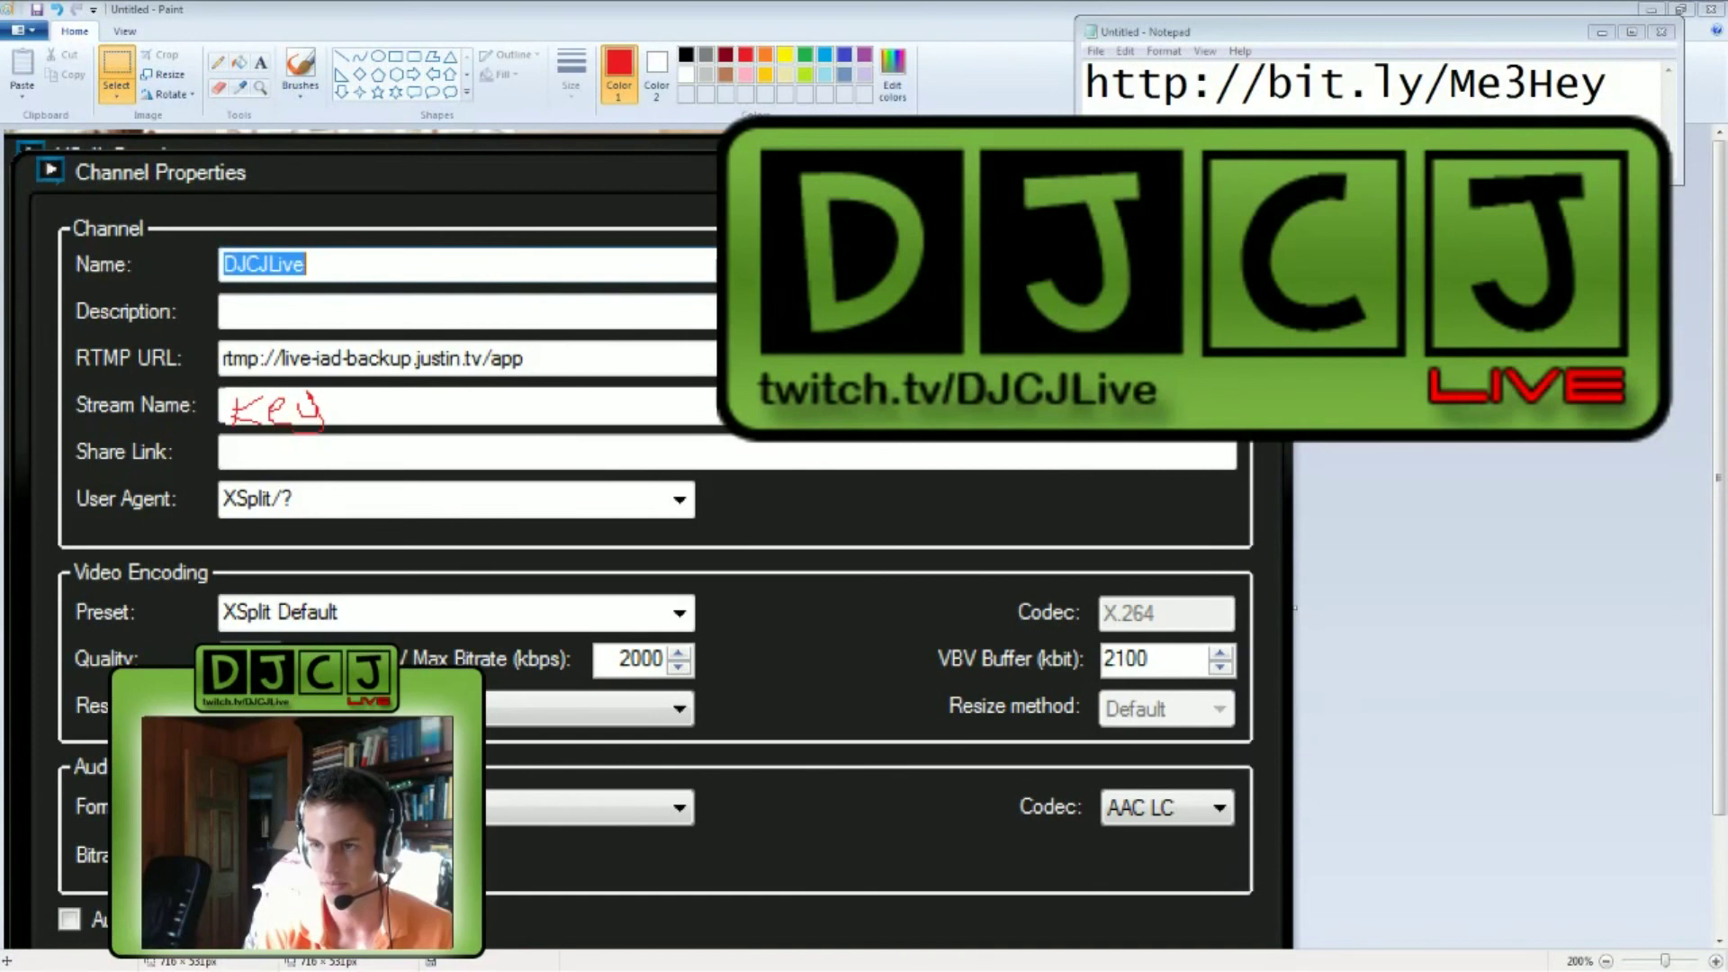
key("alt+Tab")
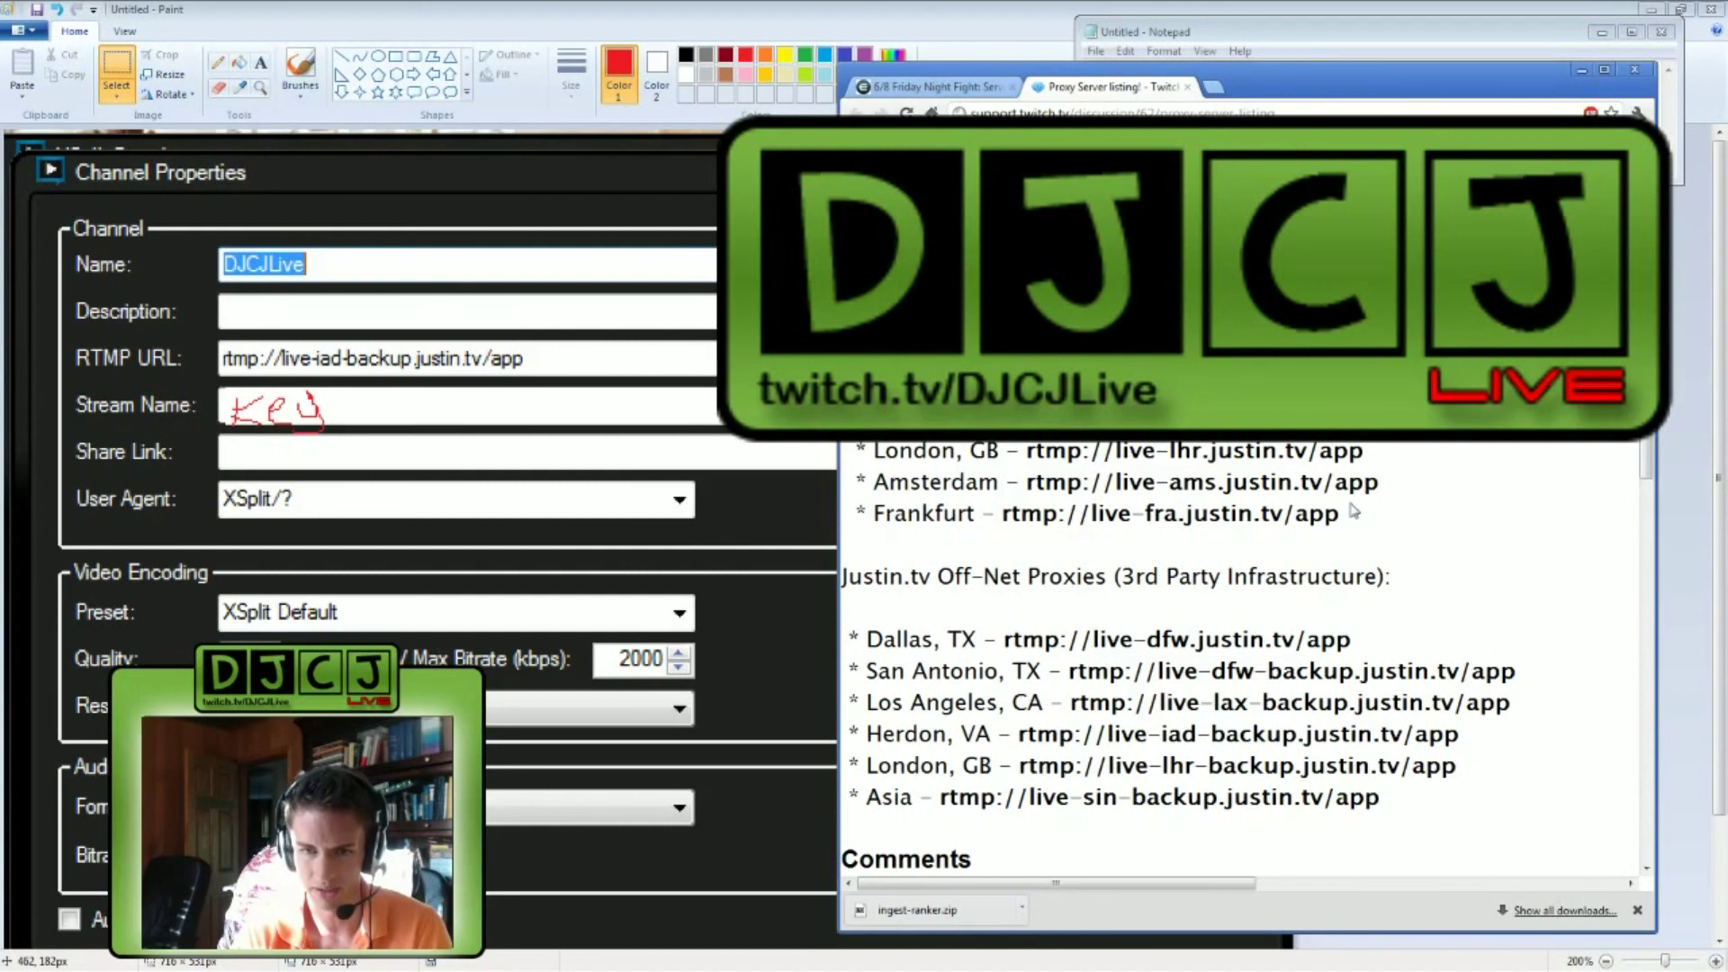
Highlight the San Antonio backup server line in the Twitch proxy listing, then minimize Chrome.
left_click_drag(870, 673, 1517, 679)
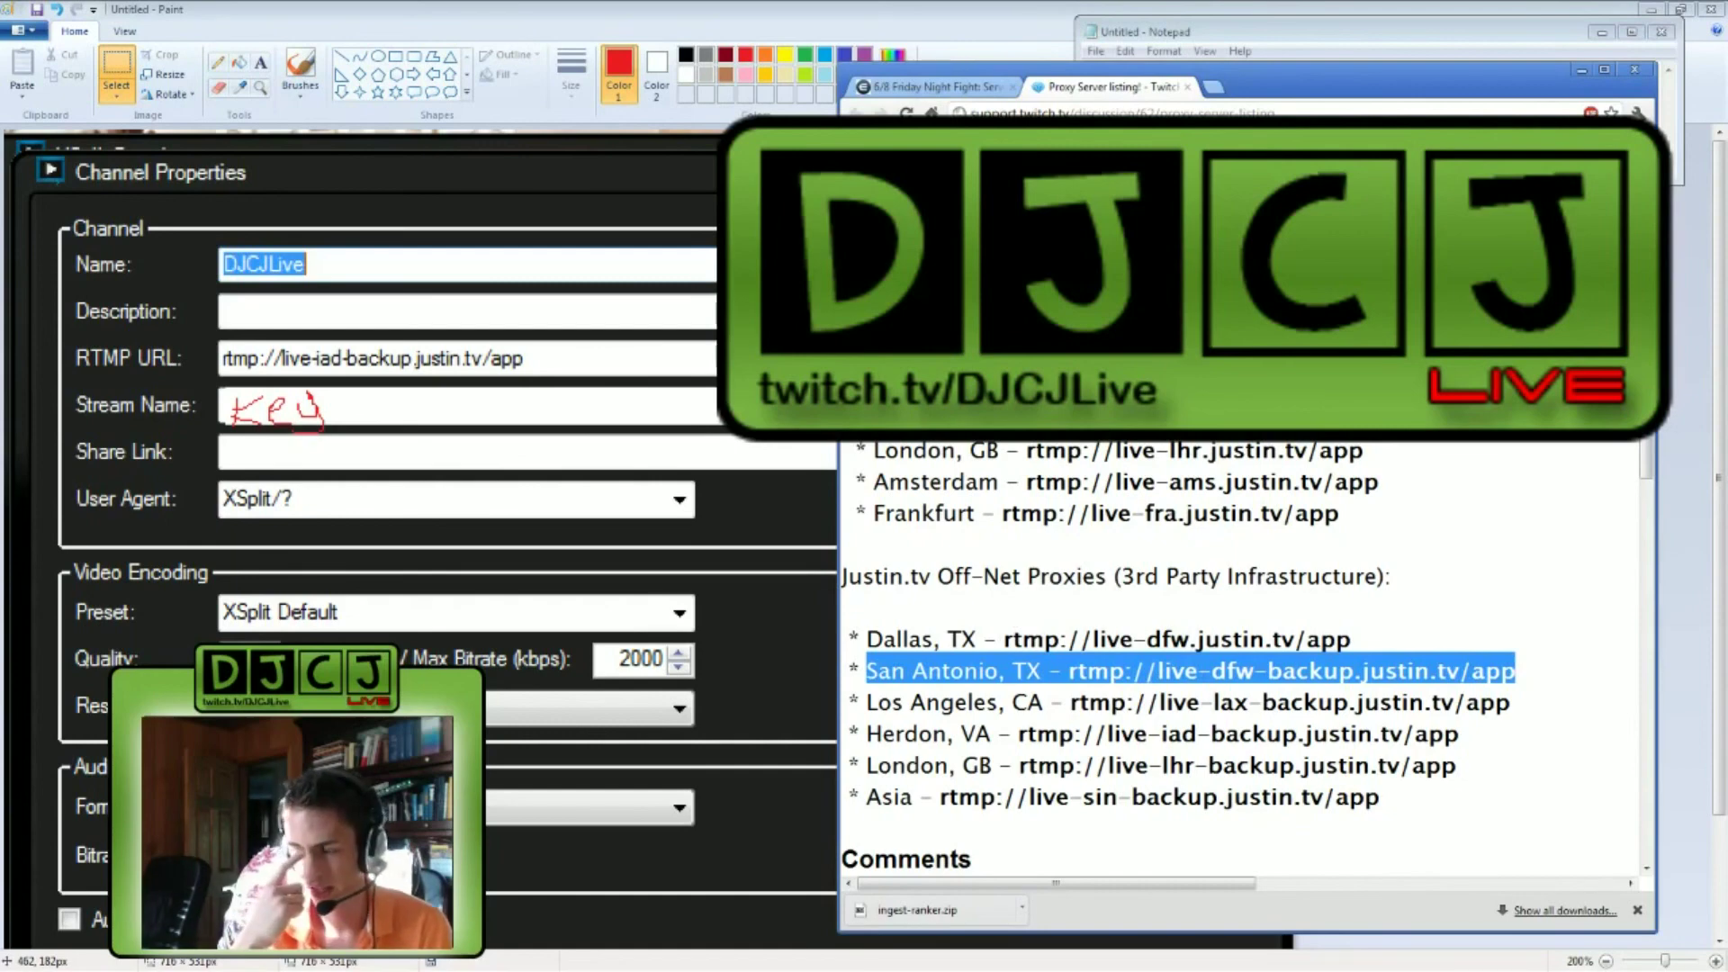
left_click(1443, 515)
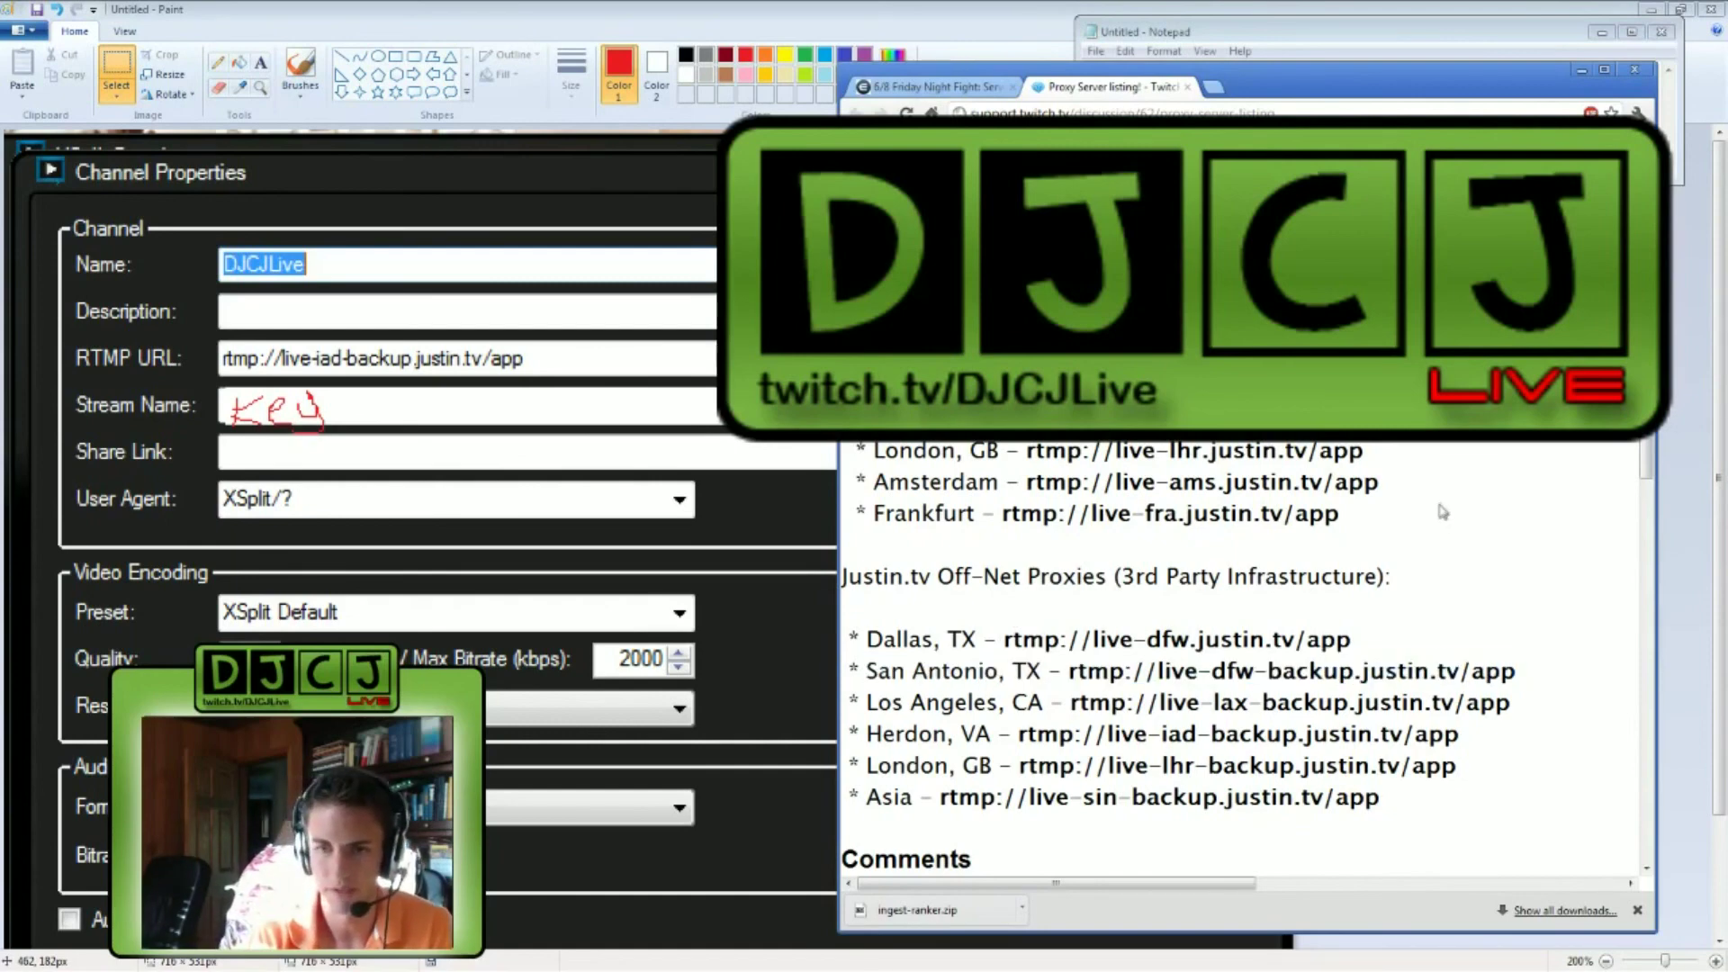
left_click_drag(1297, 97, 1130, 94)
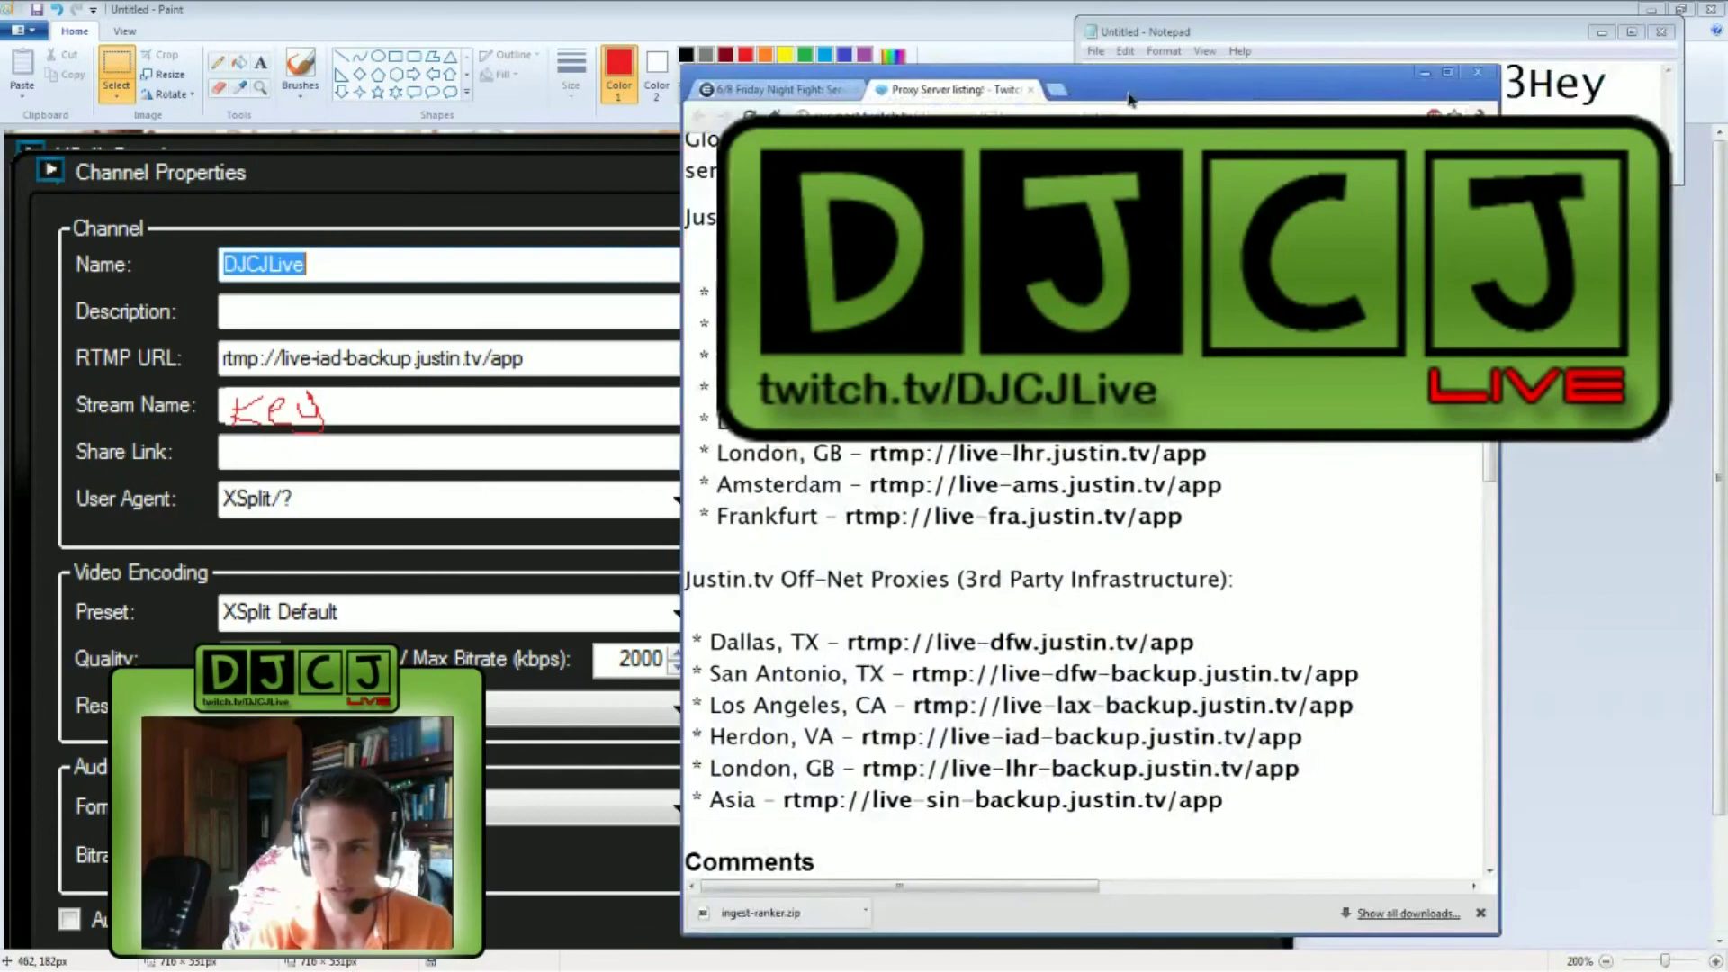
left_click(1425, 73)
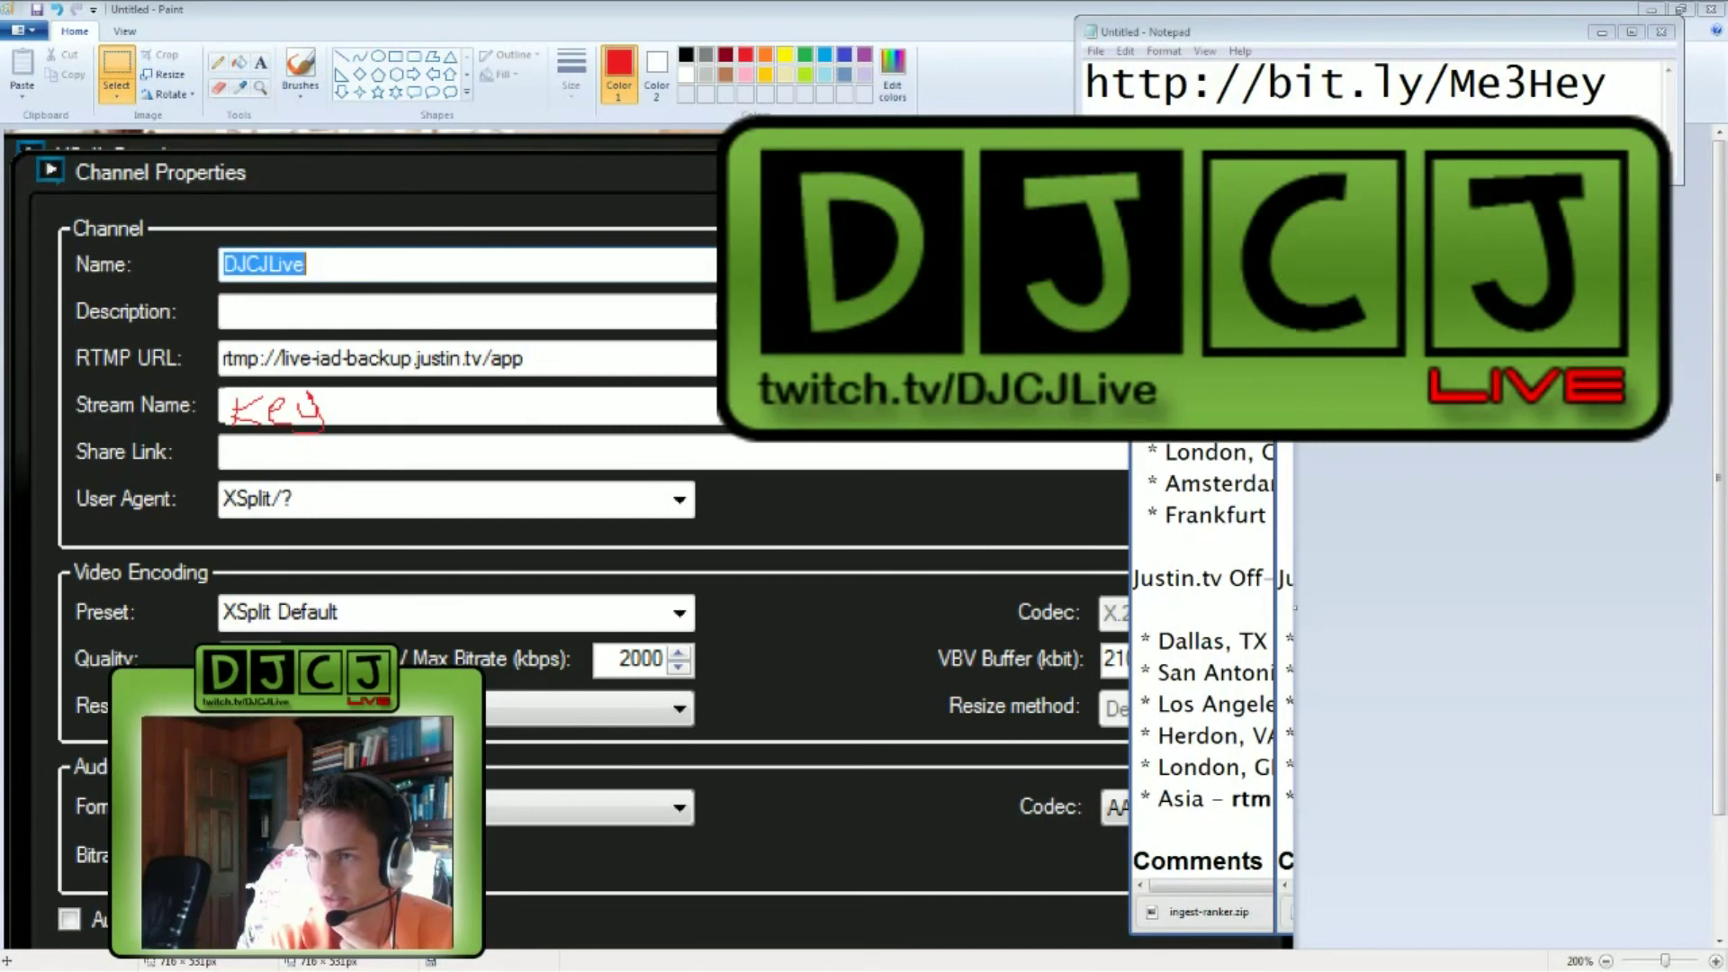
key("alt+Tab")
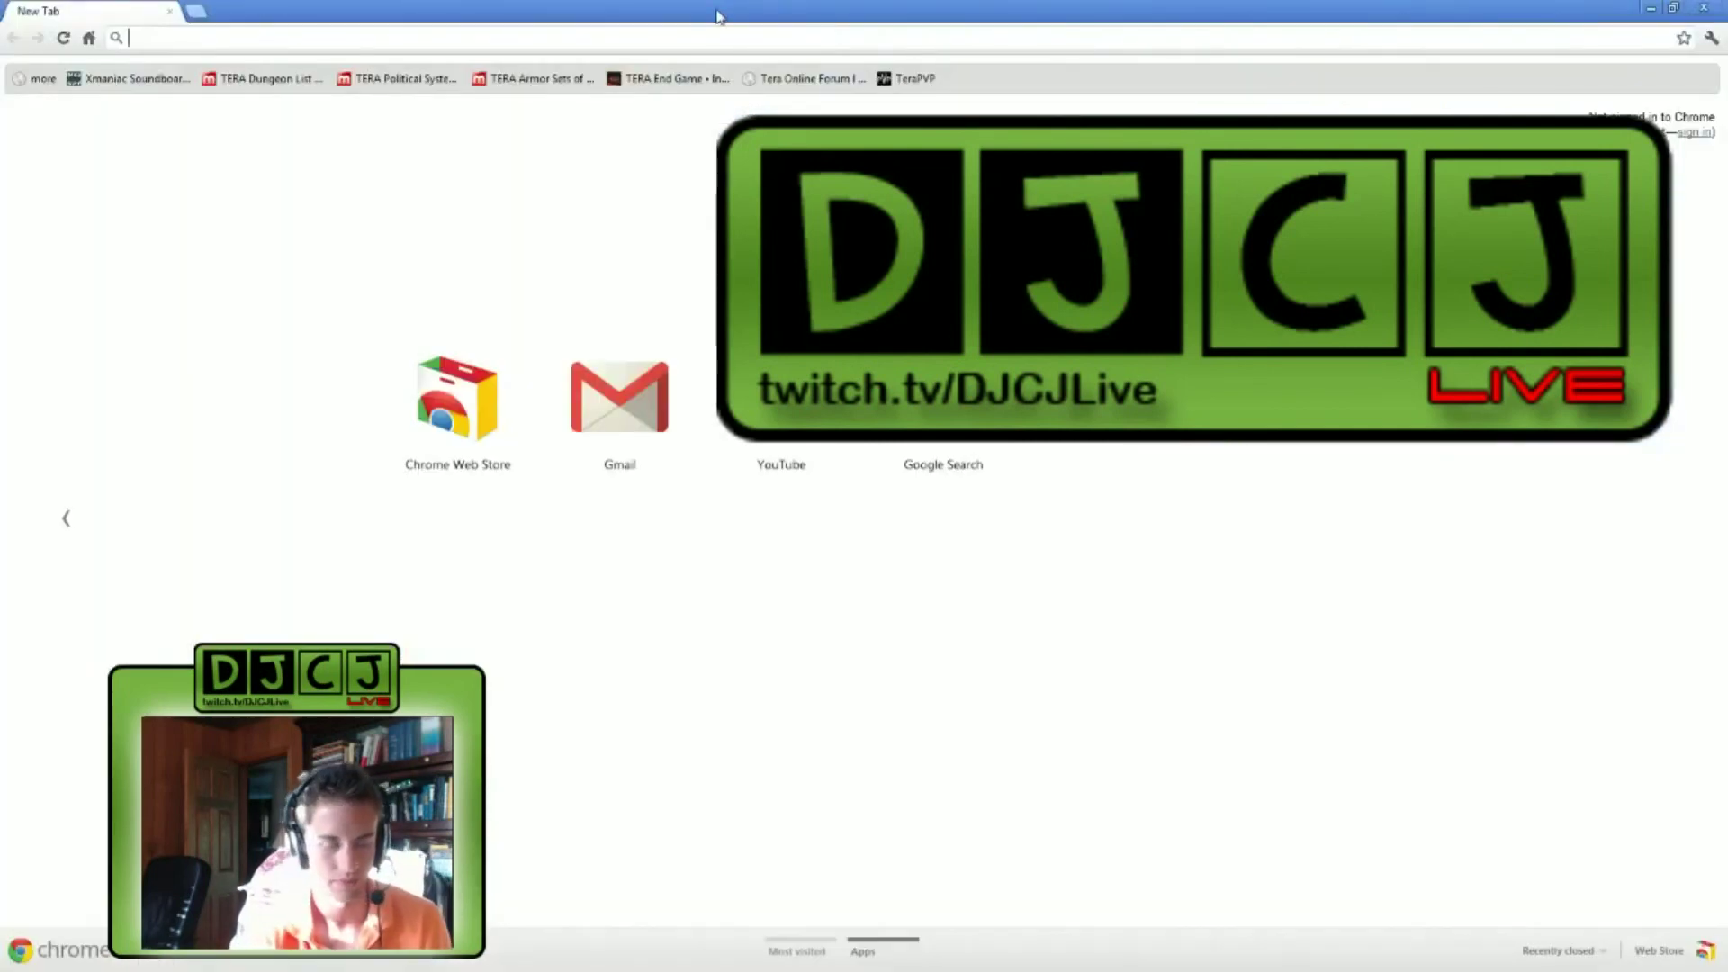
Load twitch.tv/broadcast in a new tab, then return to the Paint settings screenshot.
type("twitch.tv/broadc")
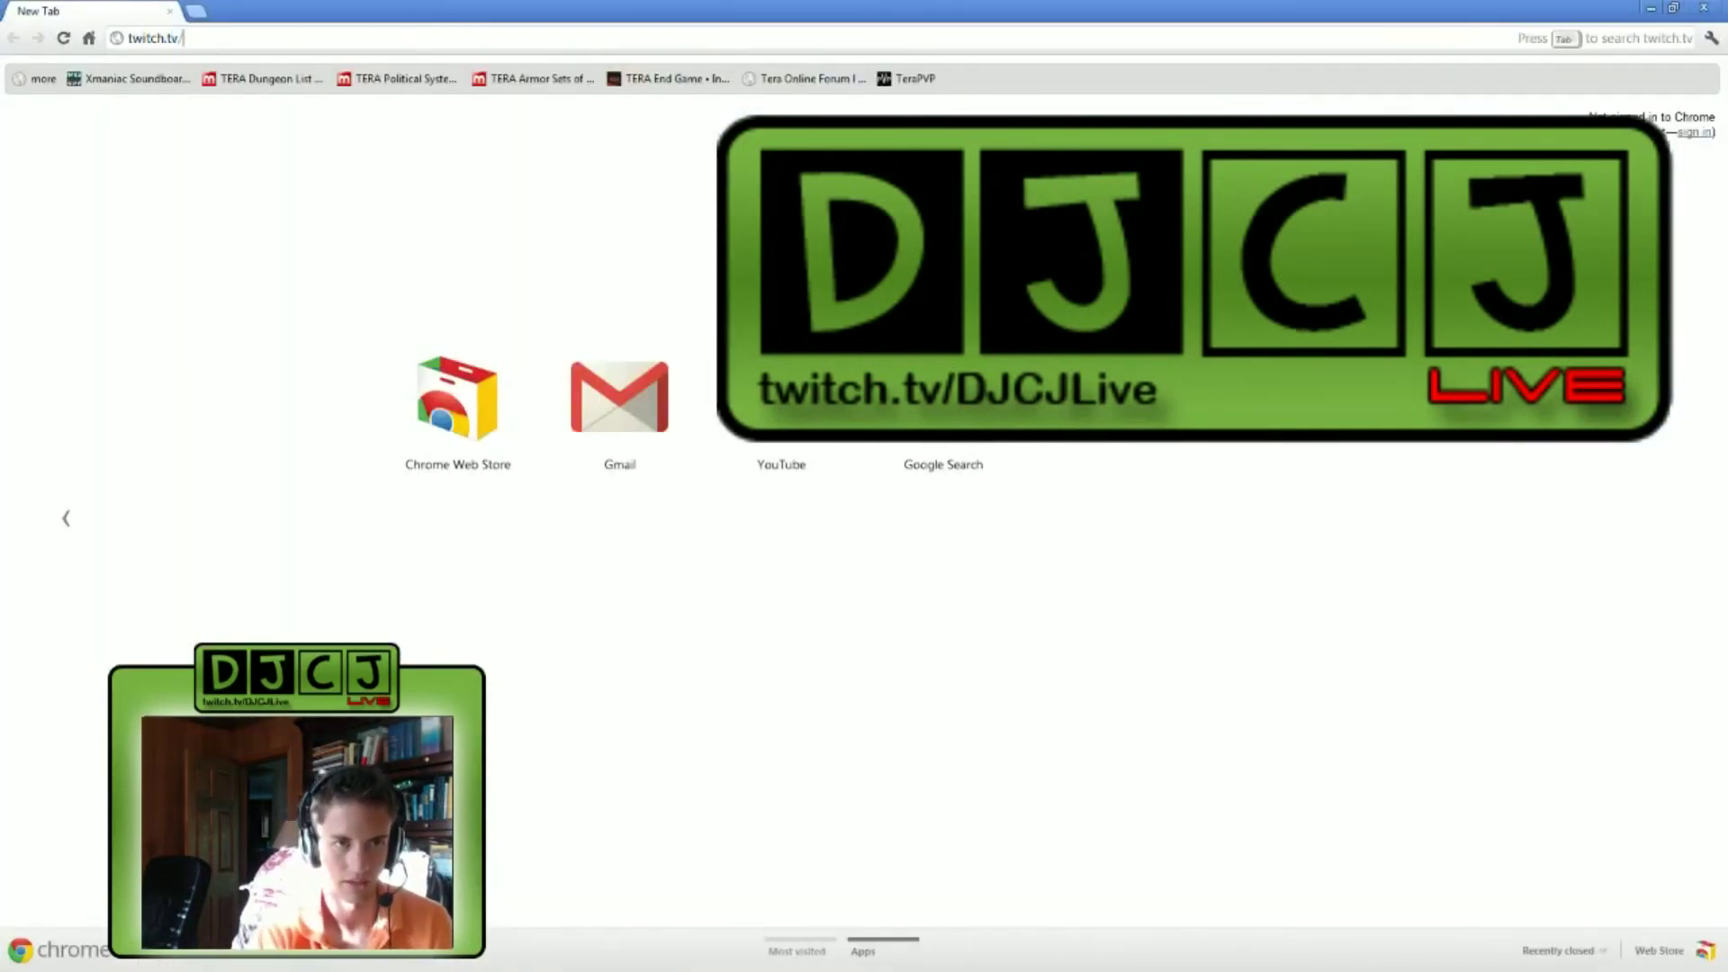
type("ast")
key("Return")
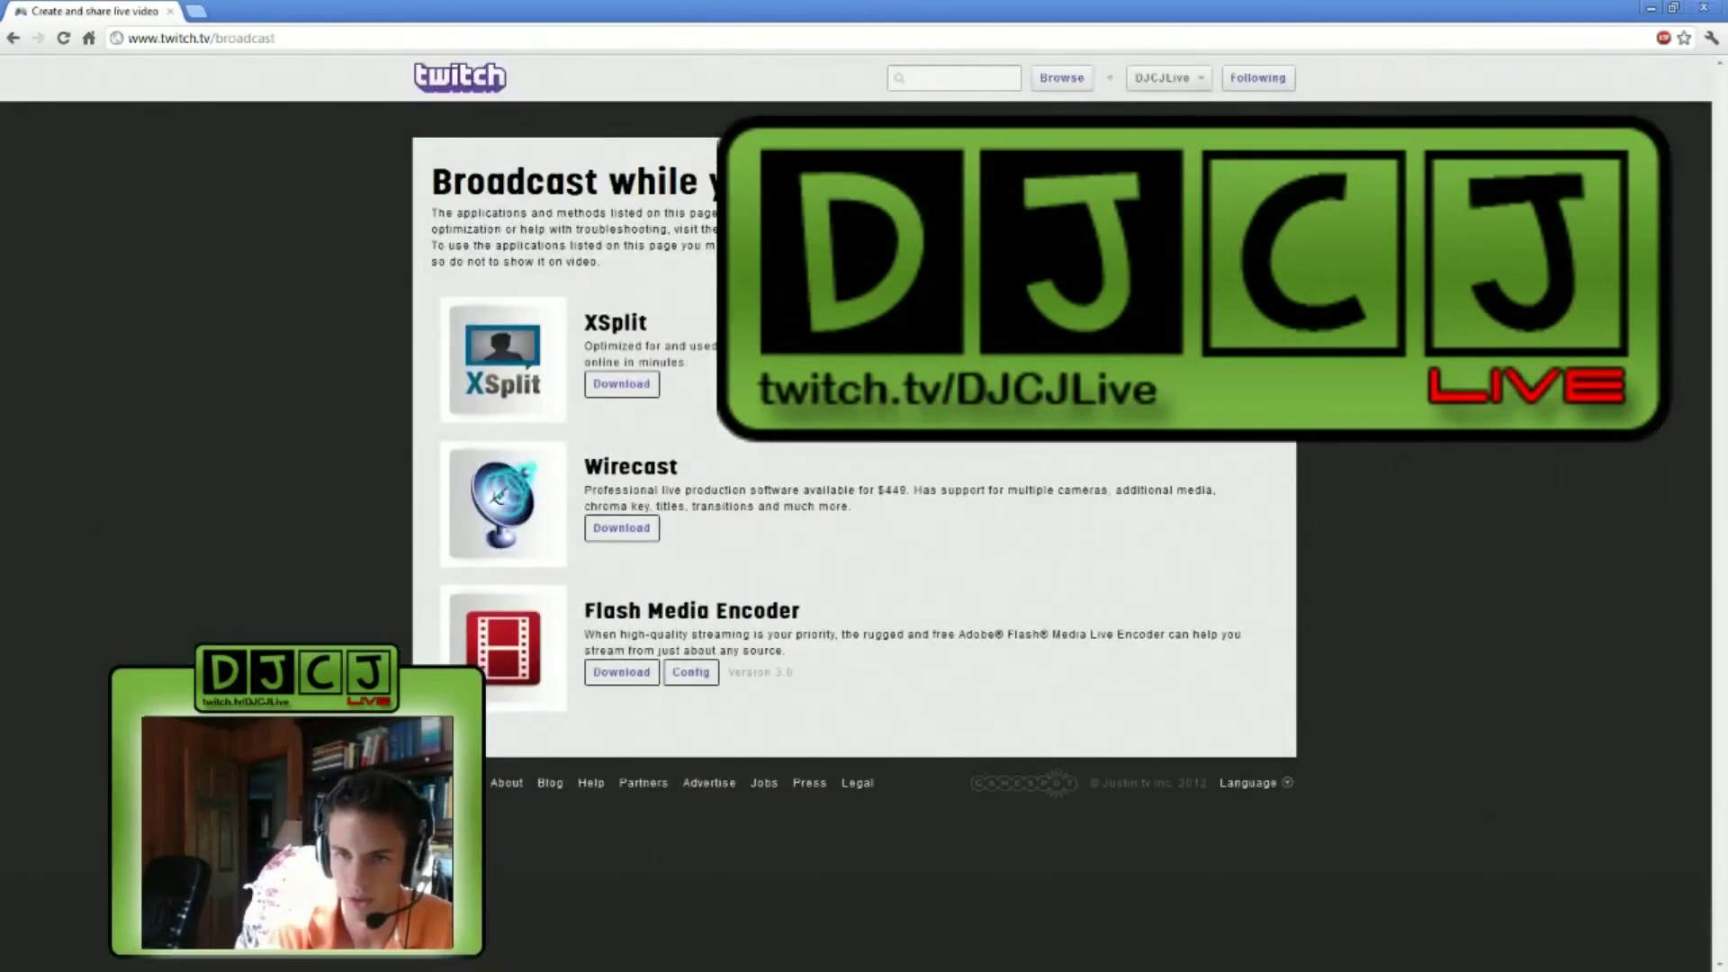
left_click(1703, 8)
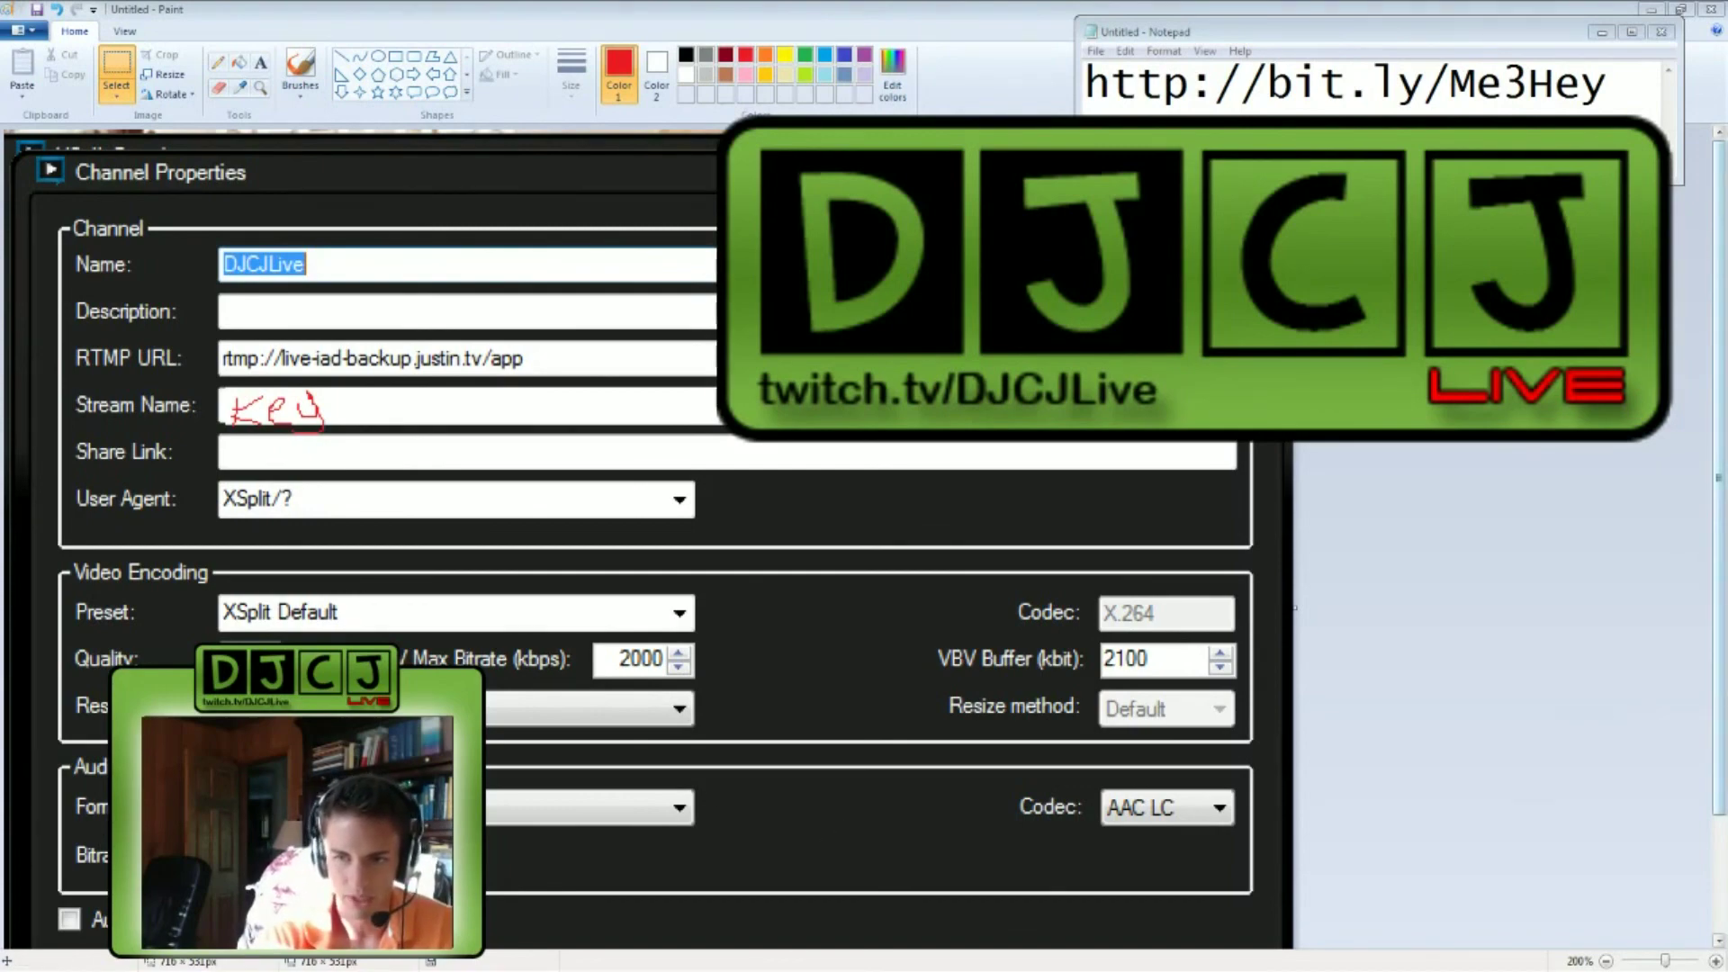
Check the screenshot's AAC LC audio at 128000 in Paint, then minimize Paint to the desktop.
left_click_drag(1721, 690, 1715, 878)
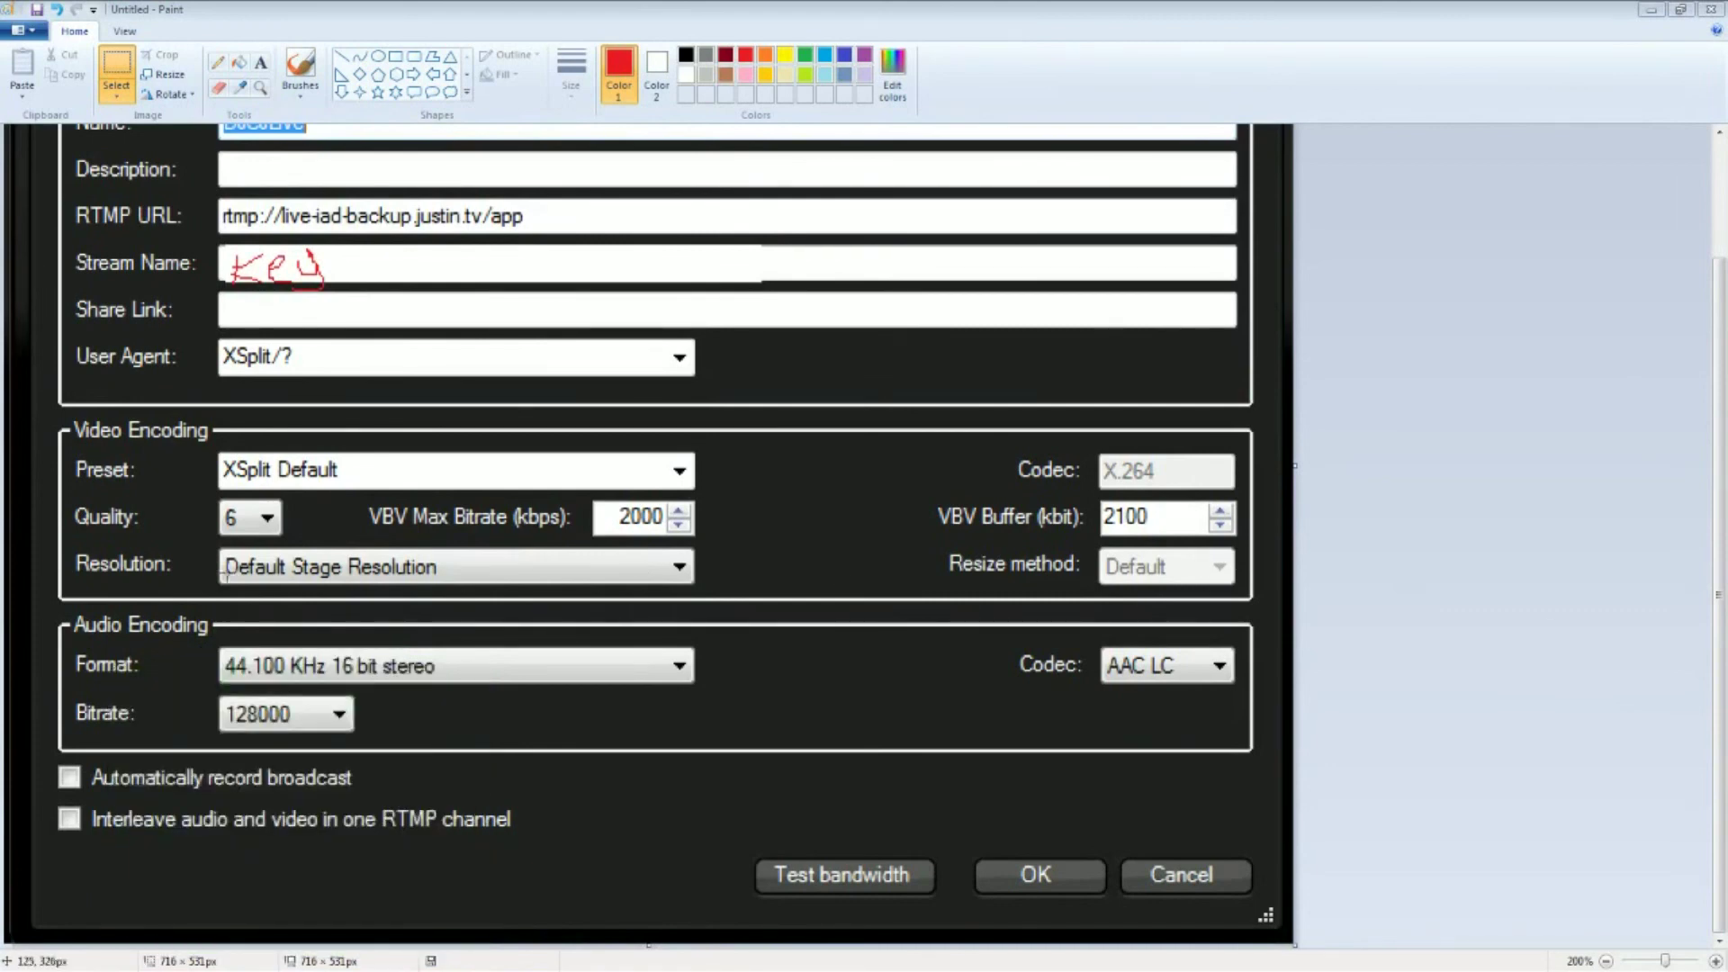
left_click(143, 781)
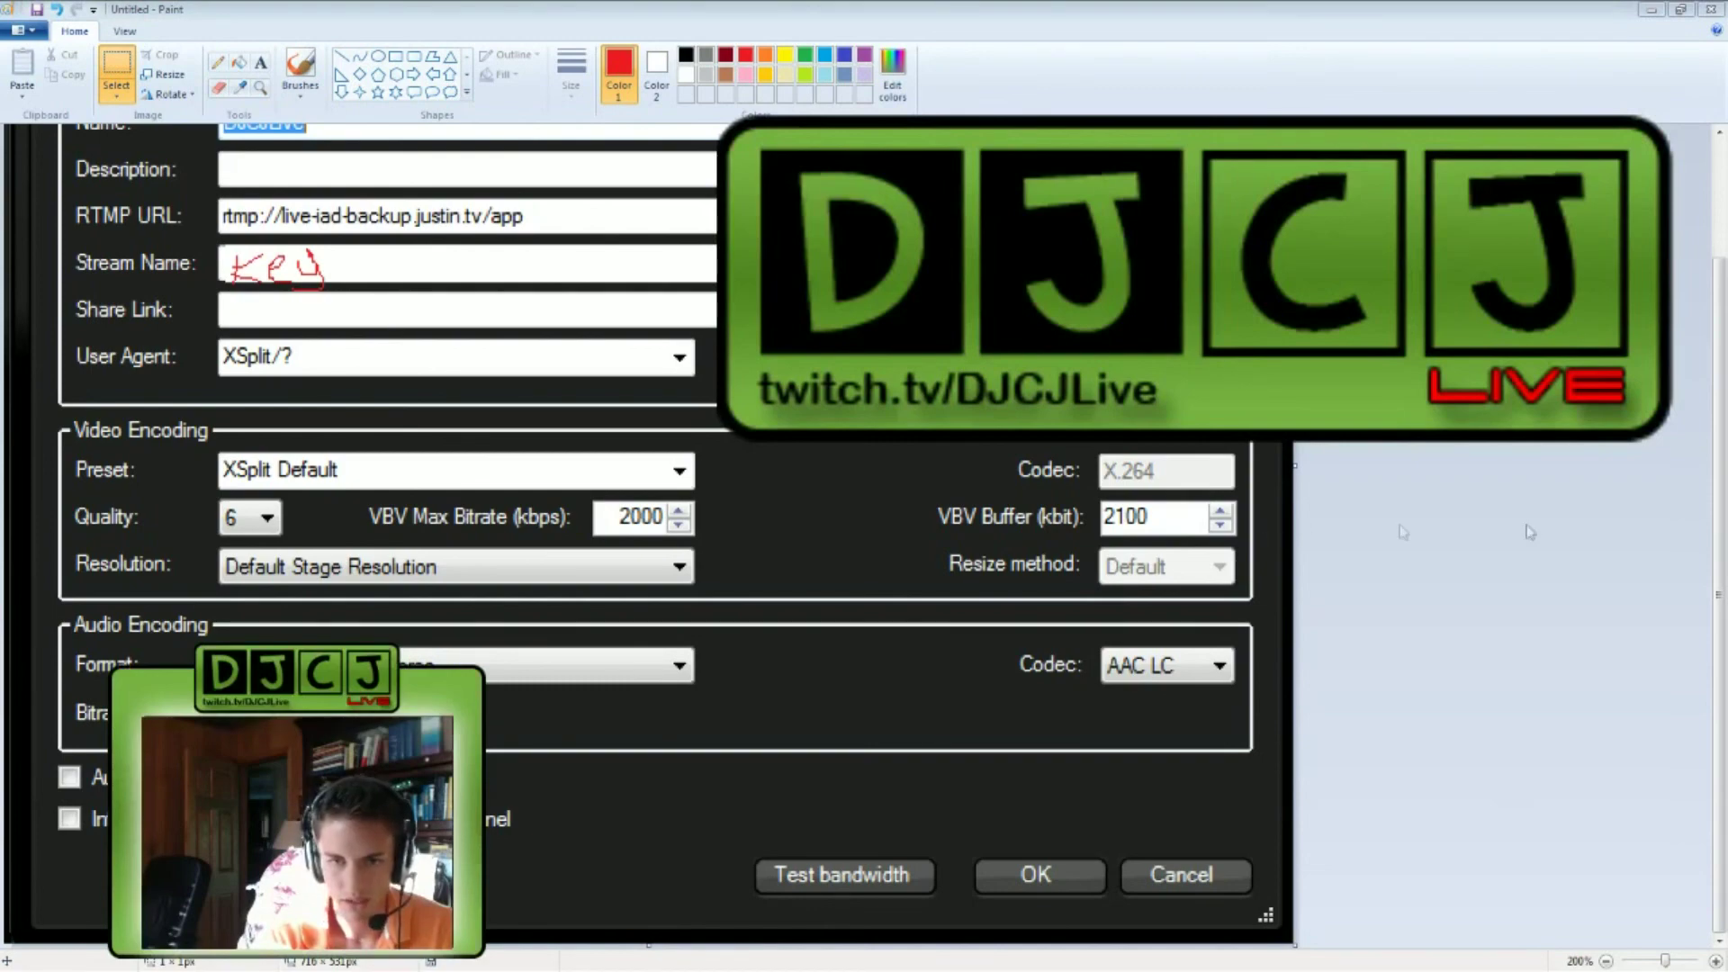
scroll(1350, 576, "up", 2)
scroll(1377, 612, "down", 2)
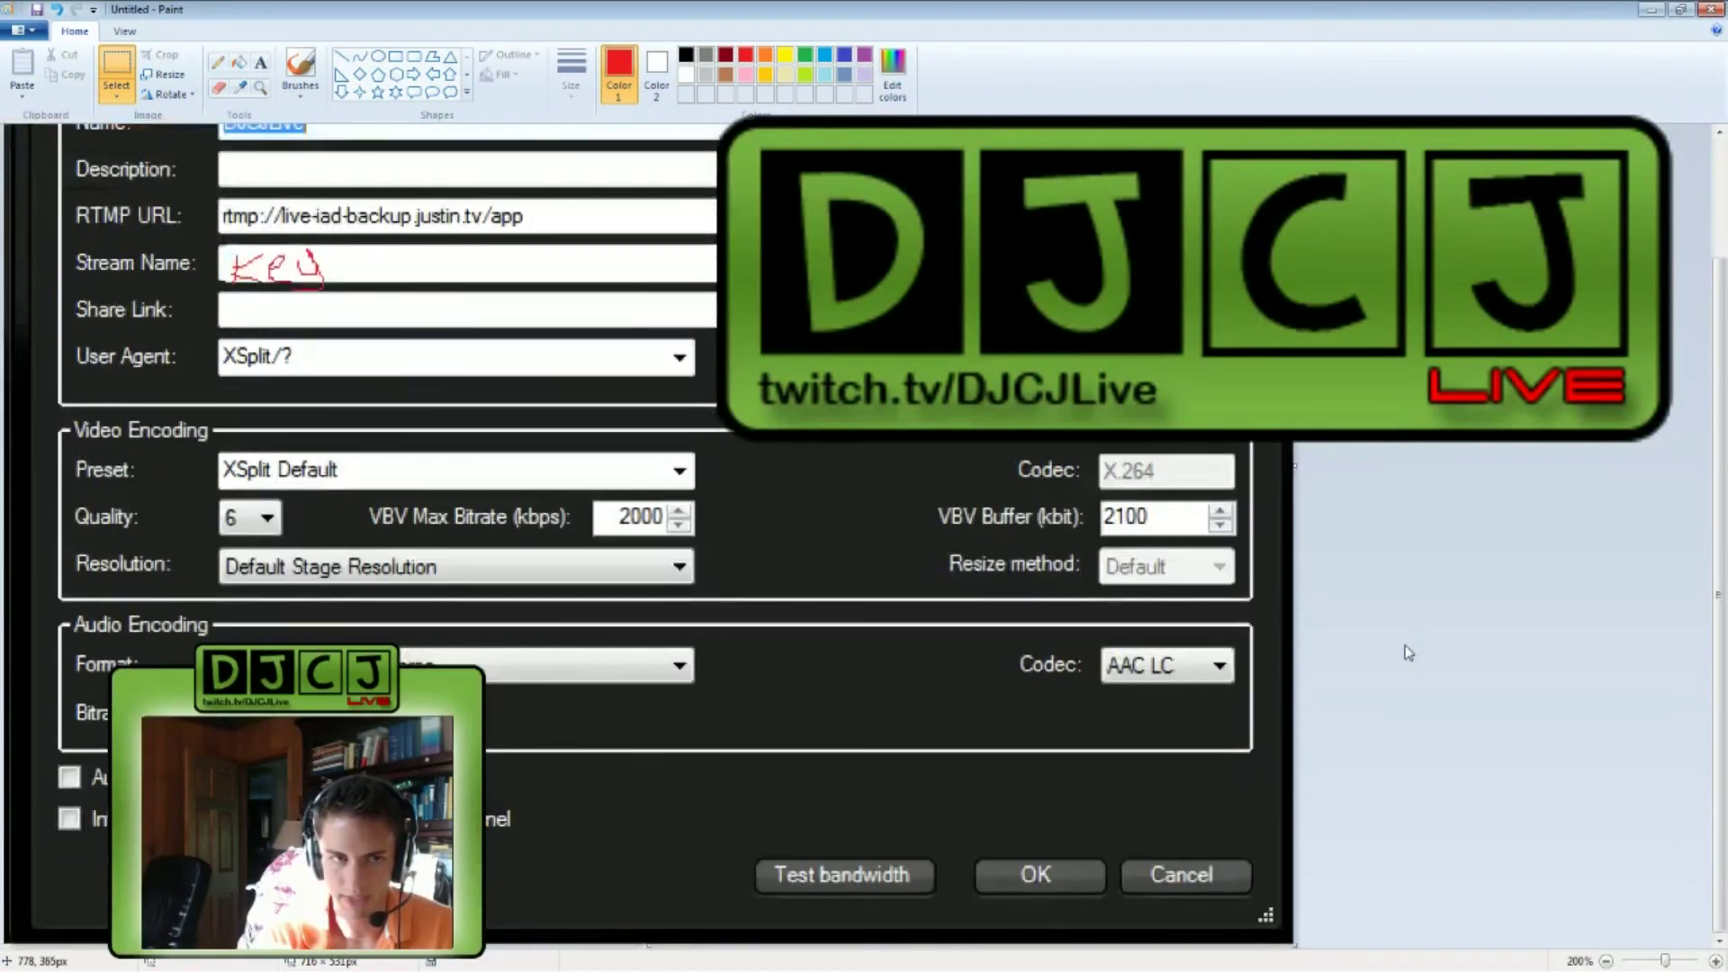
scroll(1408, 653, "up", 2)
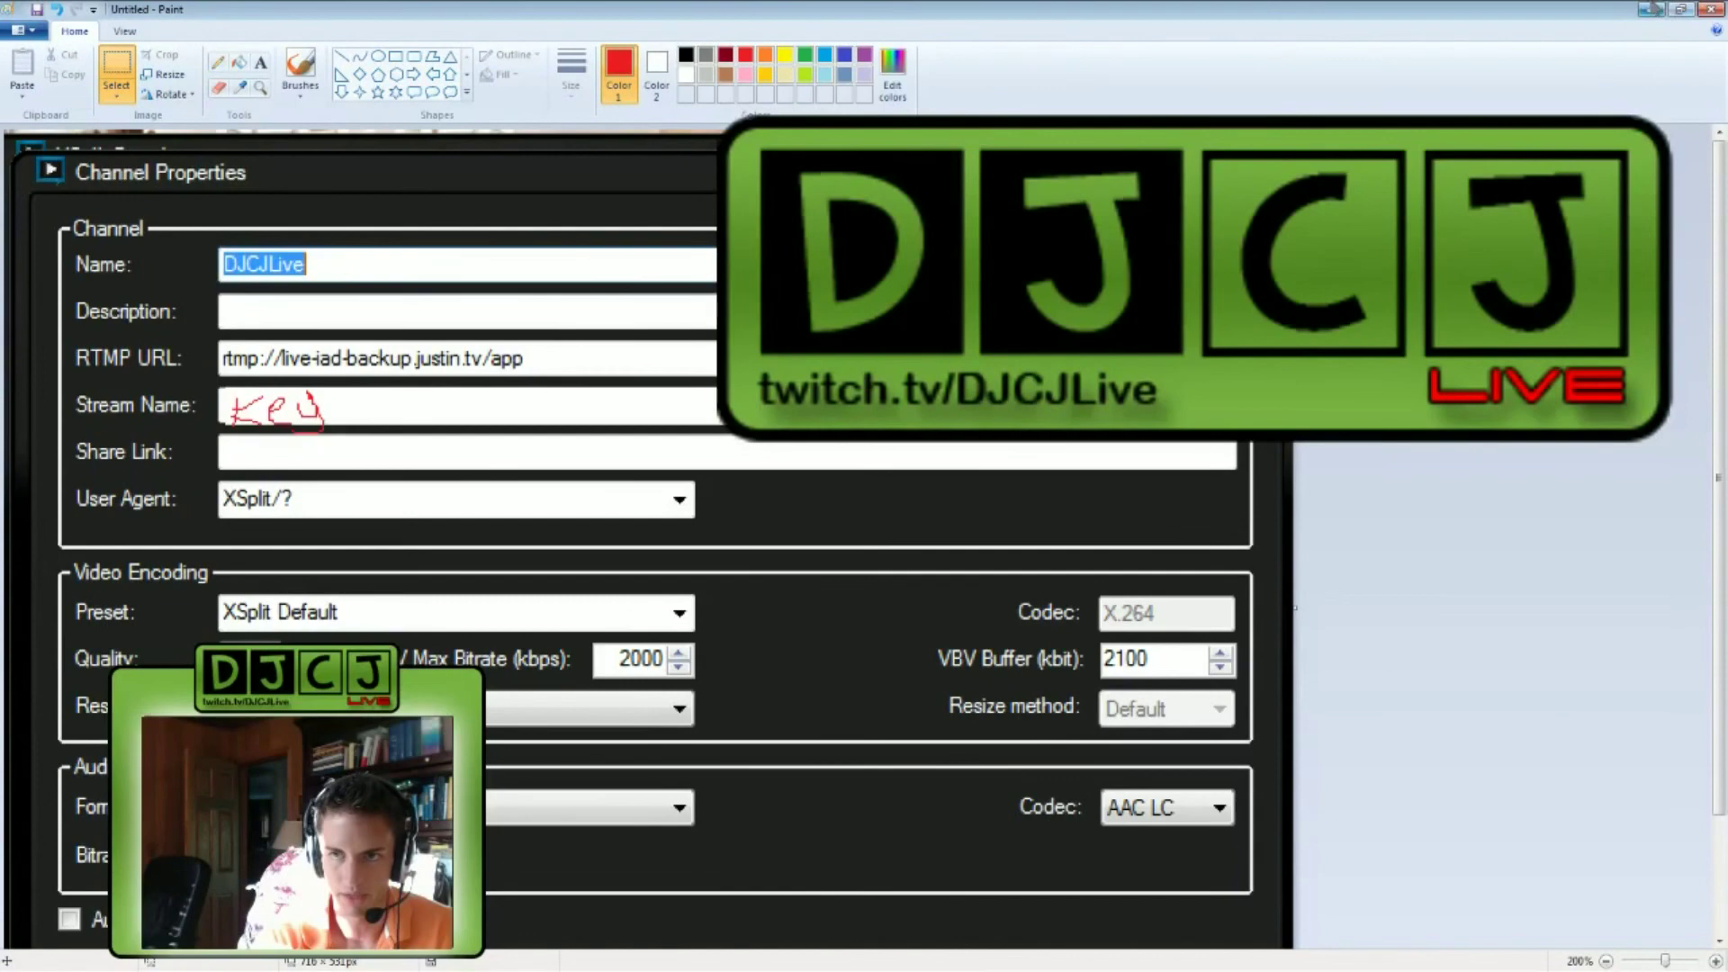
left_click(1653, 8)
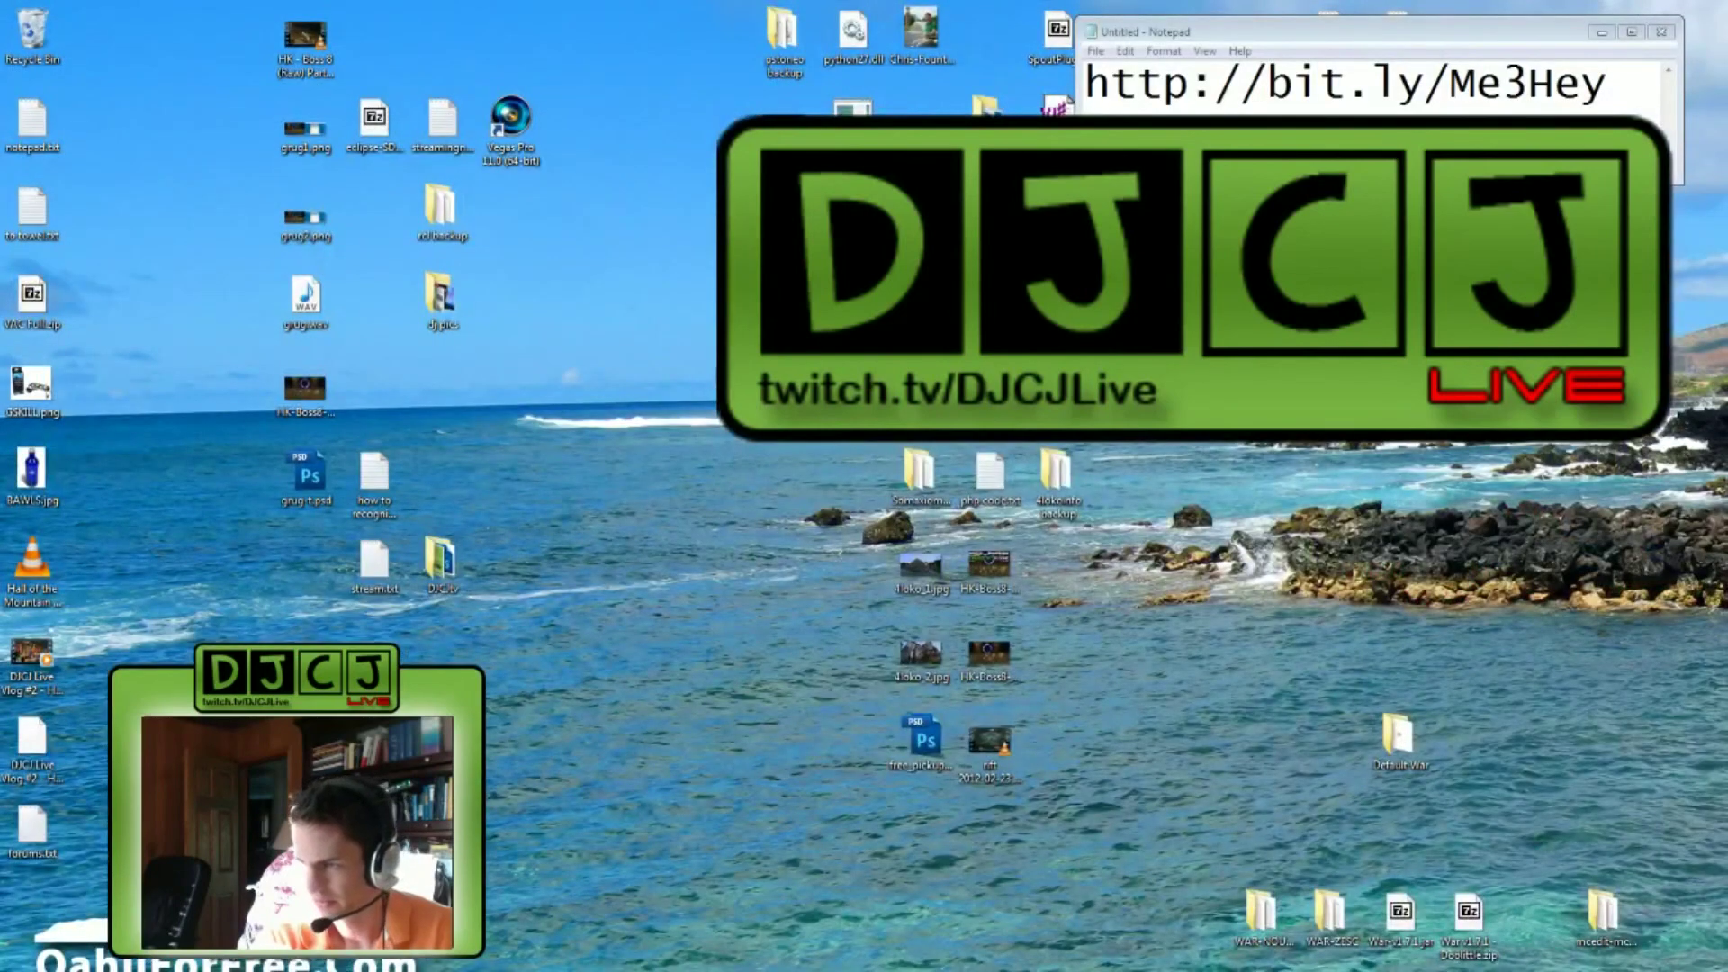
Return to XSplit's Scene 2 window and browse the Announce, Tools, Help and View menus.
key("alt+Tab")
left_click(774, 465)
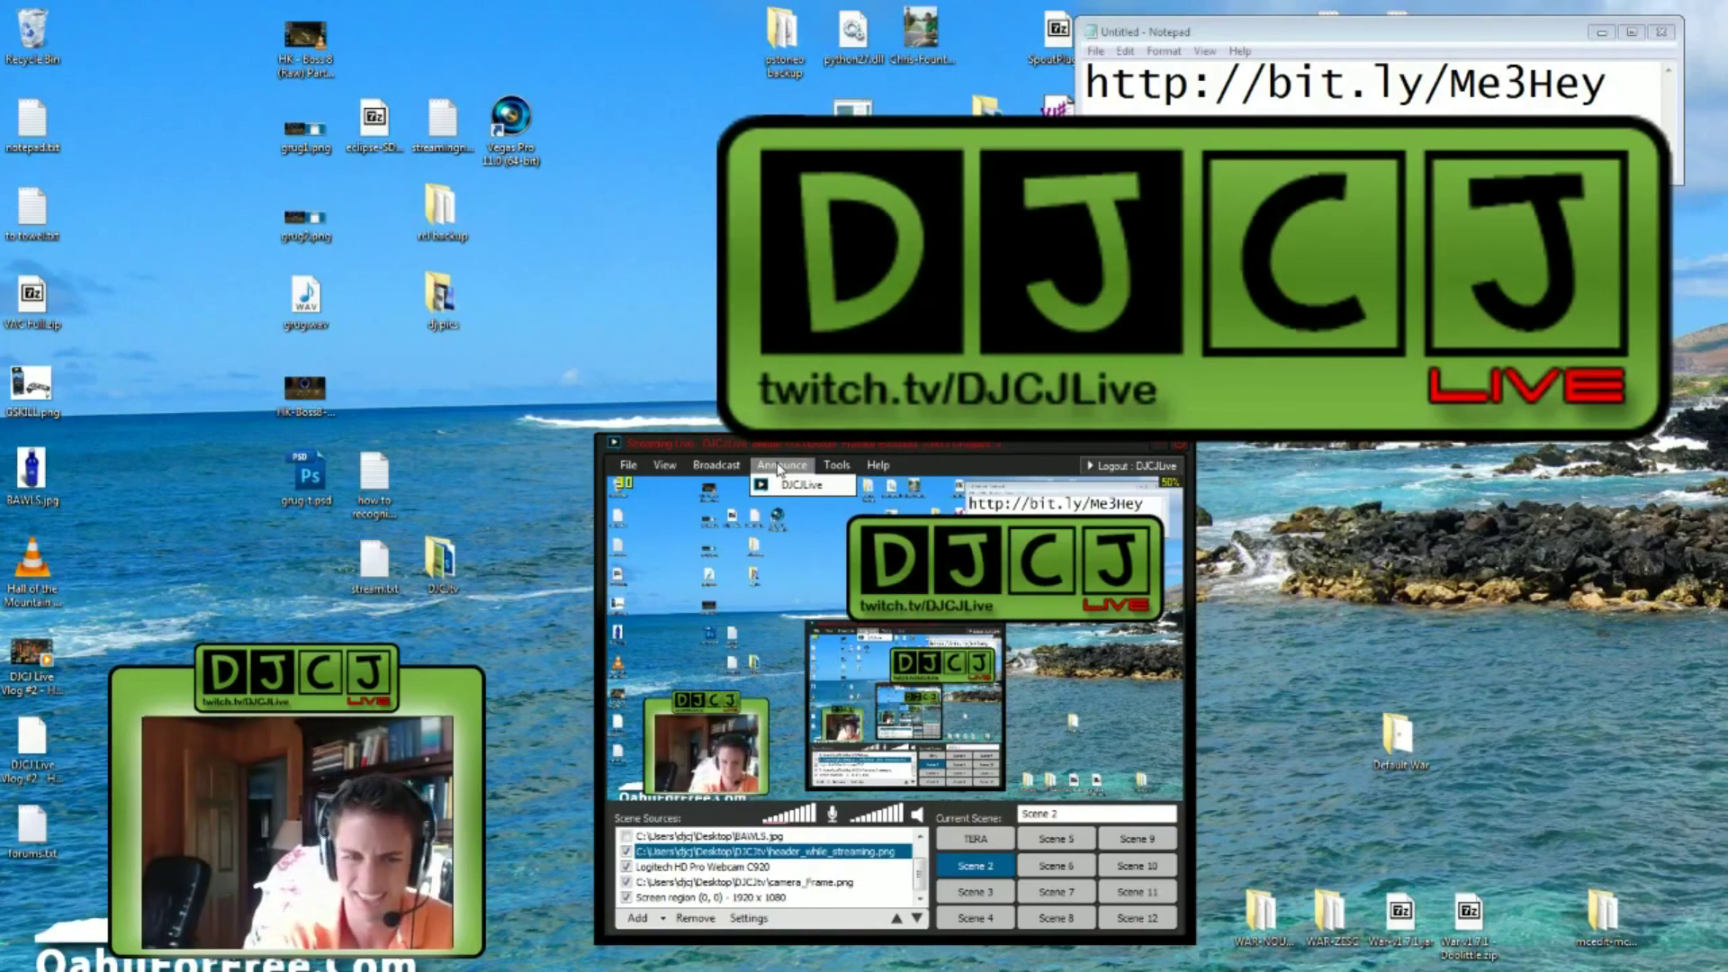
mouse_move(850, 475)
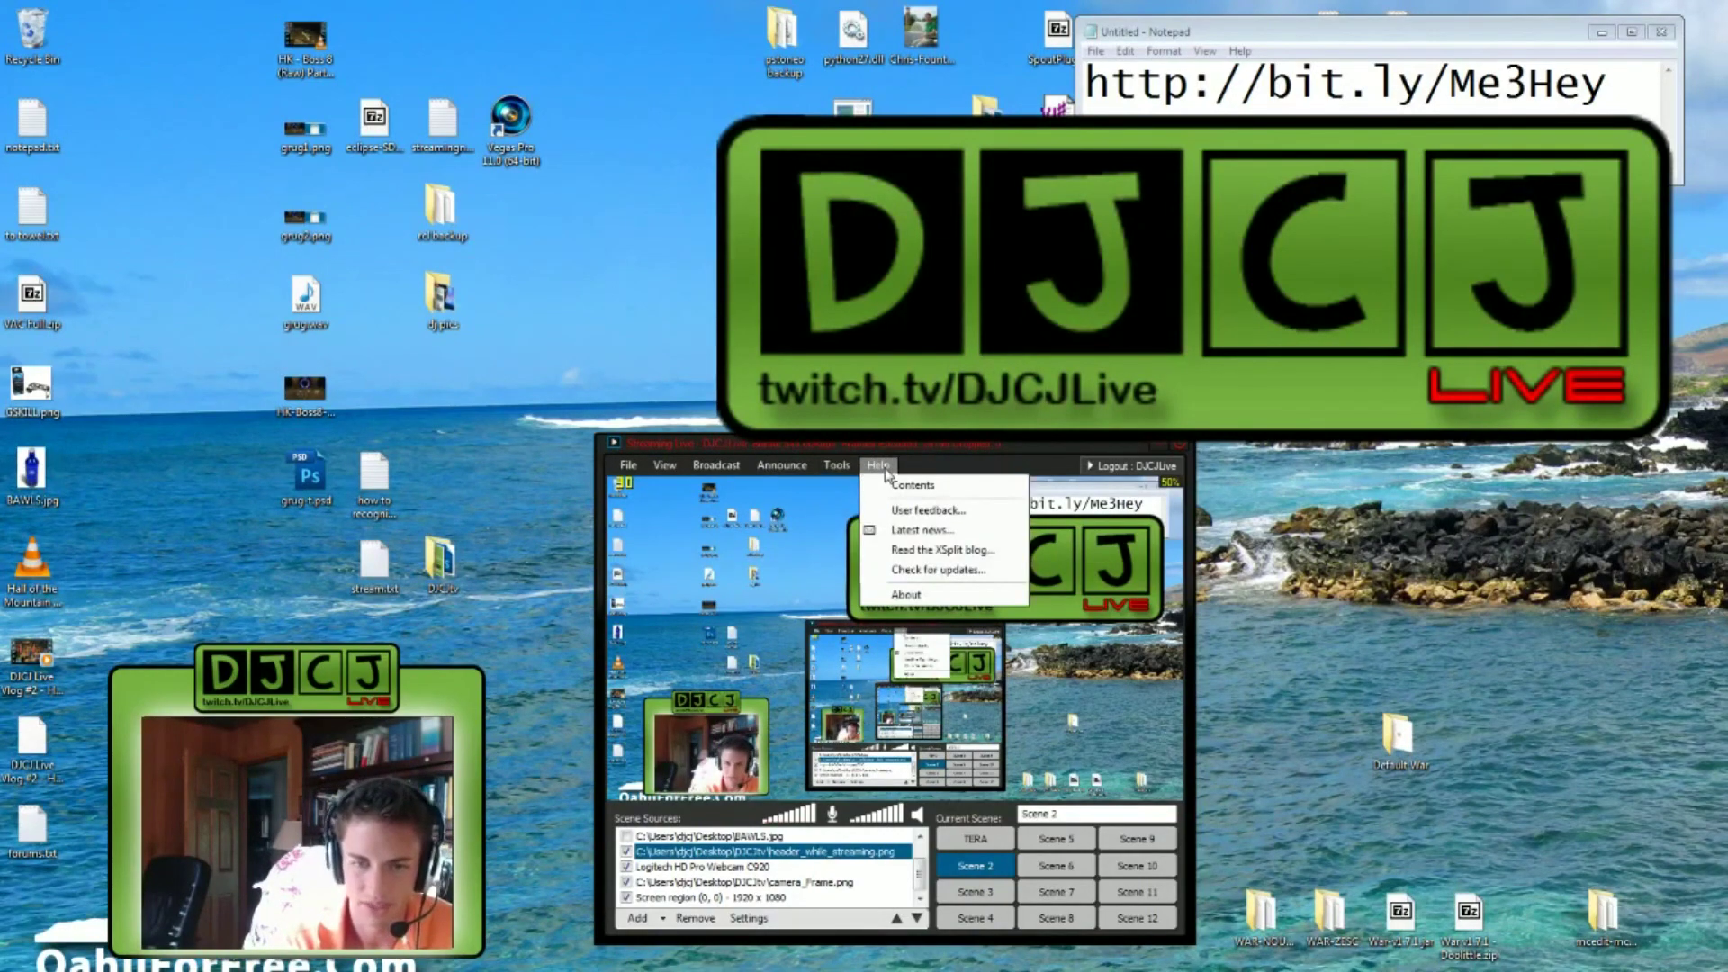
mouse_move(677, 465)
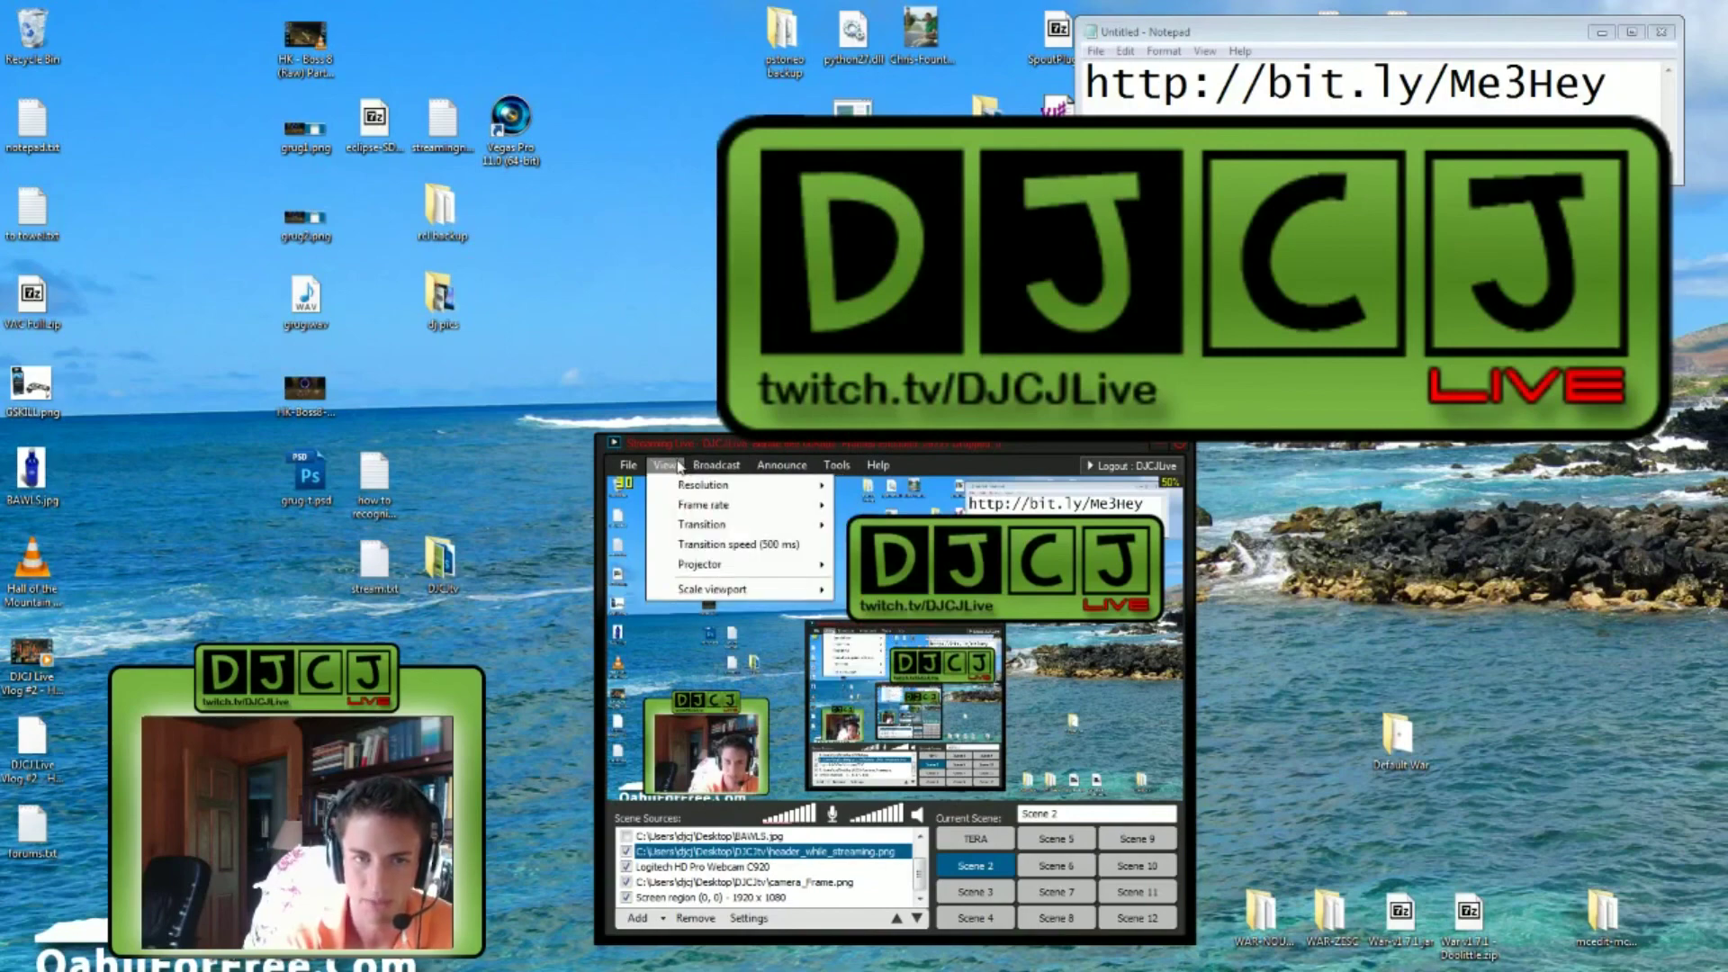
left_click(1015, 461)
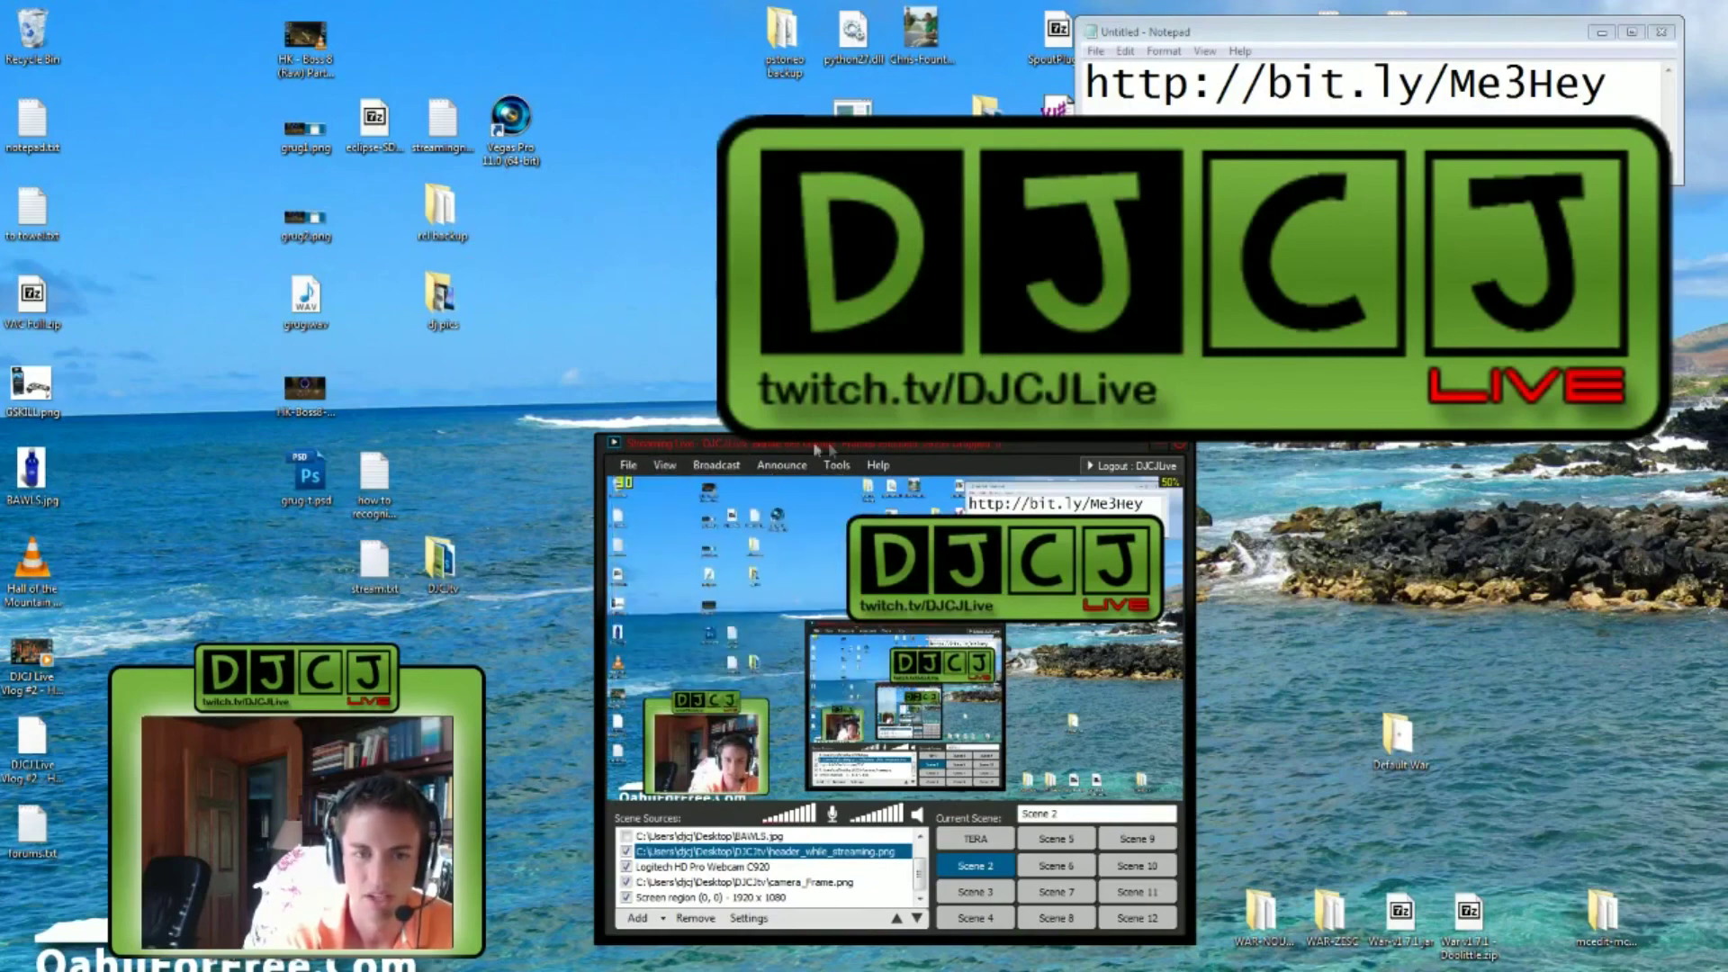